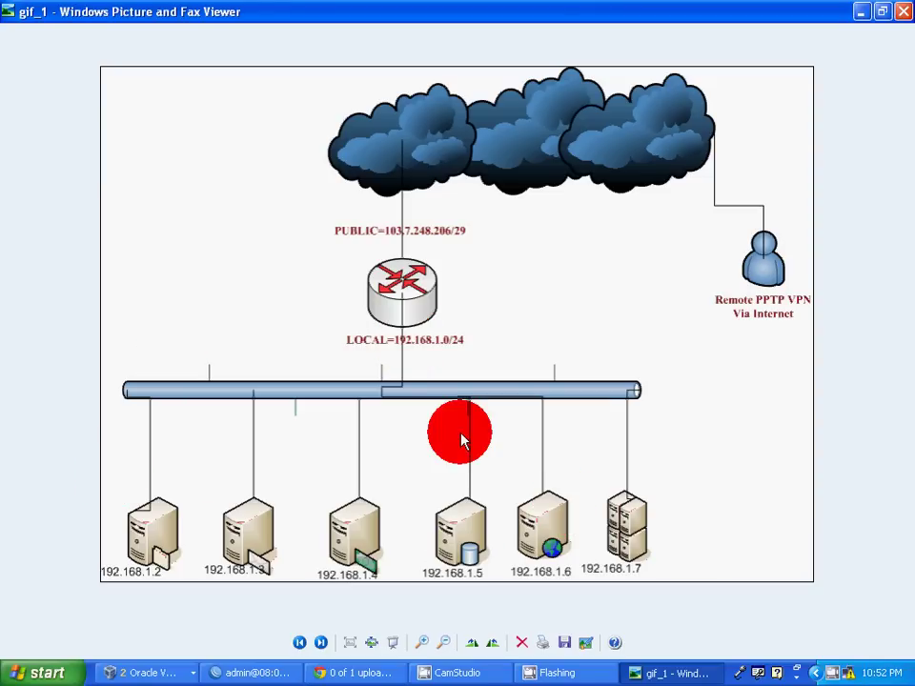
Shrink the network diagram viewer into the upper-left corner and bring WinBox to the front.
left_click(883, 14)
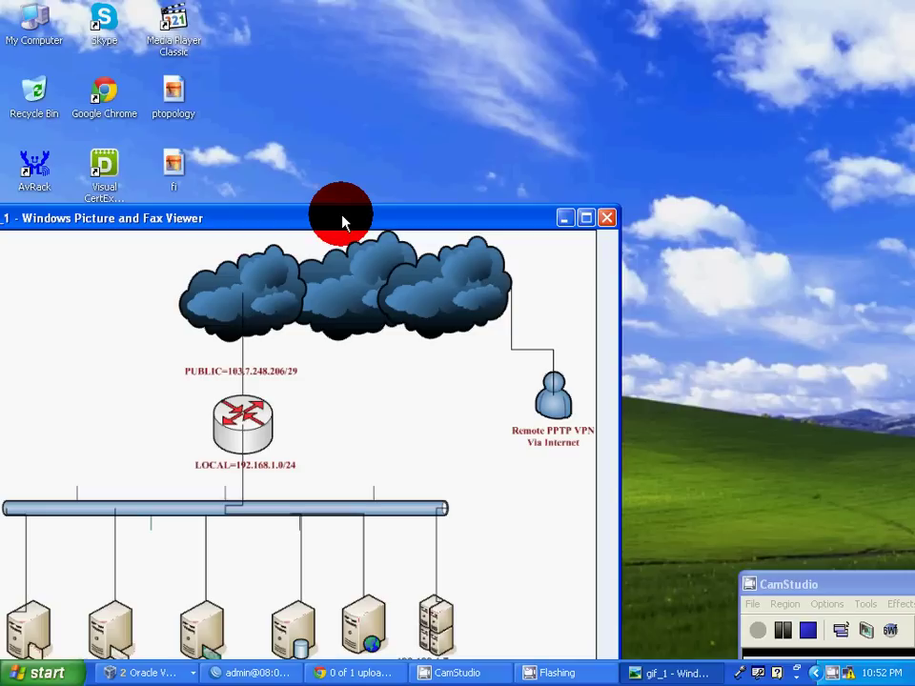
left_click_drag(340, 214, 302, 34)
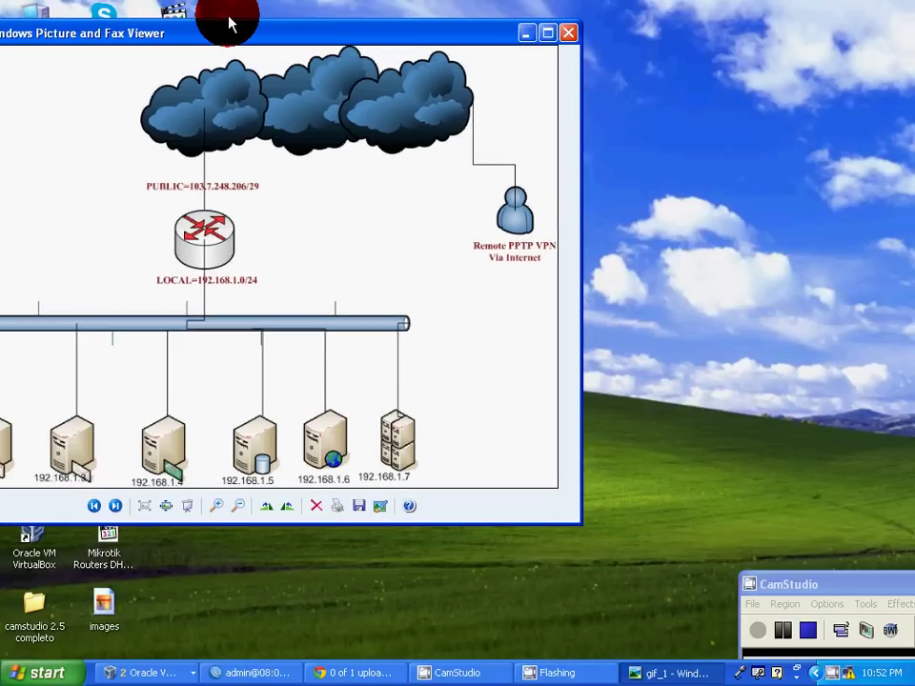
left_click_drag(229, 40, 197, 19)
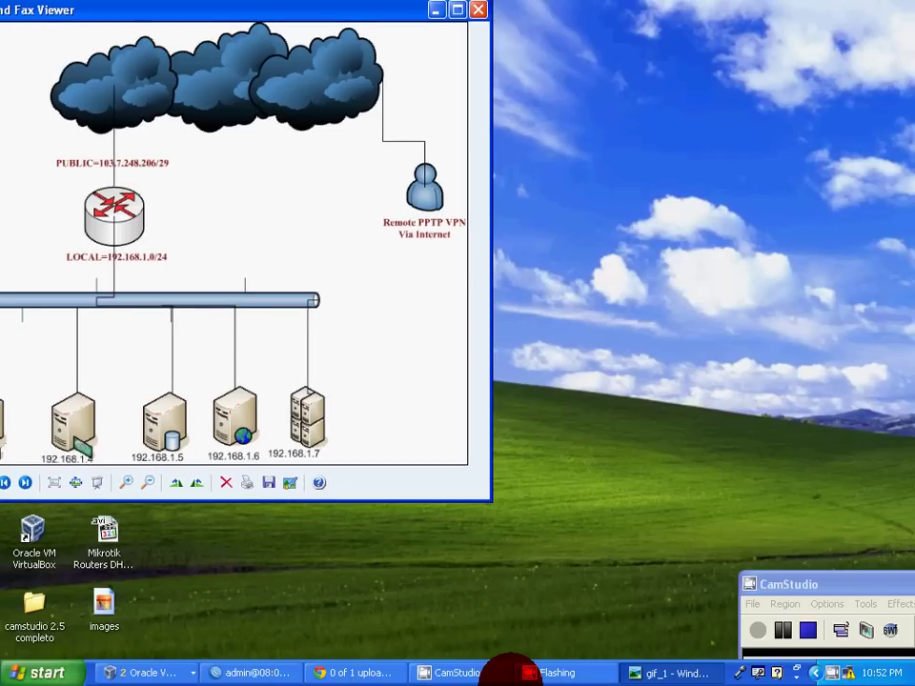
left_click(245, 673)
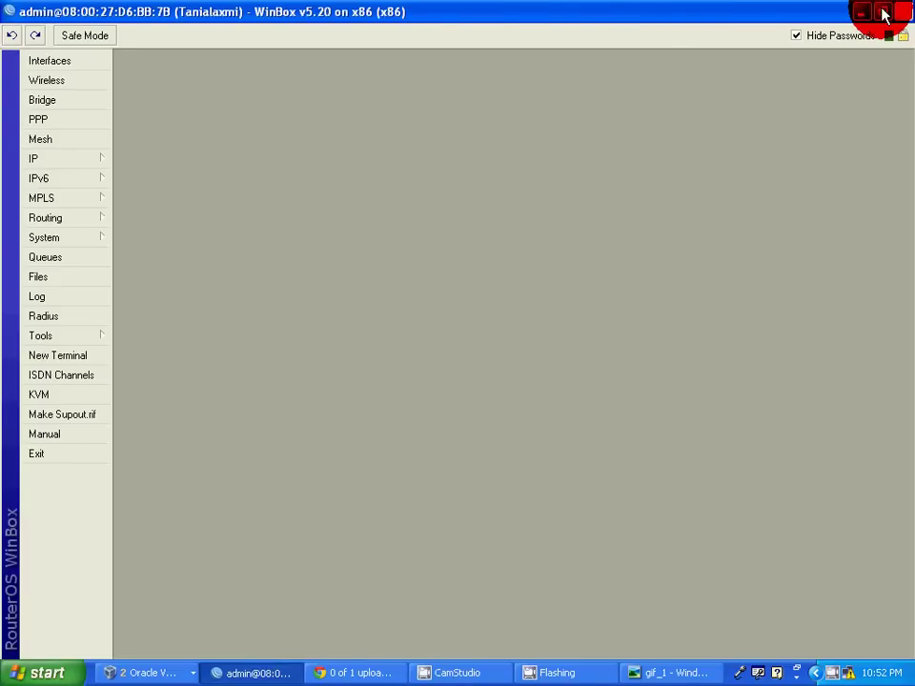
Place WinBox beside the diagram and add address 103.7.248.206/29 on the WAN interface.
left_click(885, 13)
left_click_drag(498, 32, 579, 69)
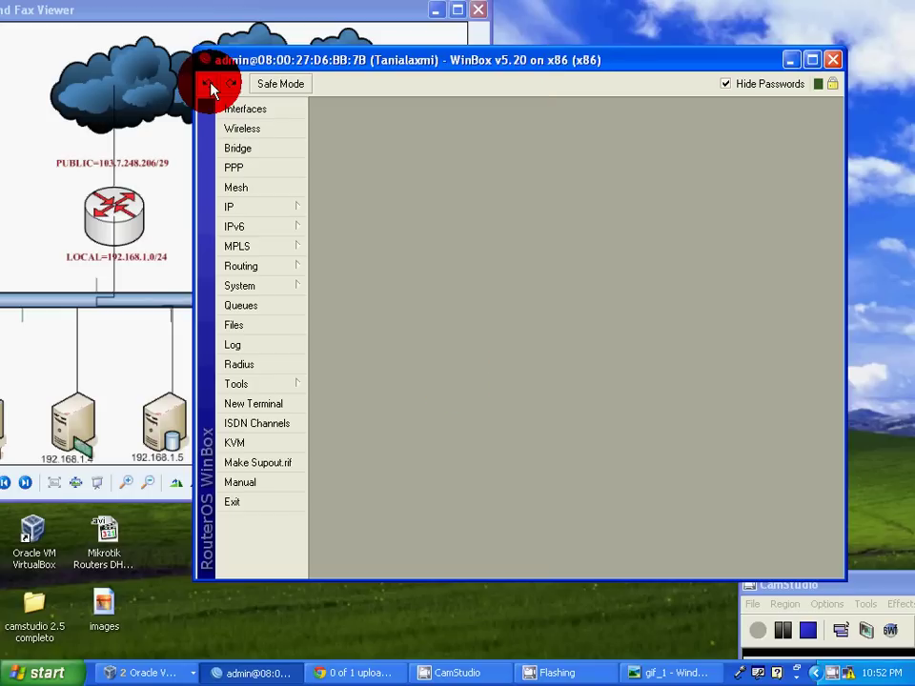
left_click(245, 210)
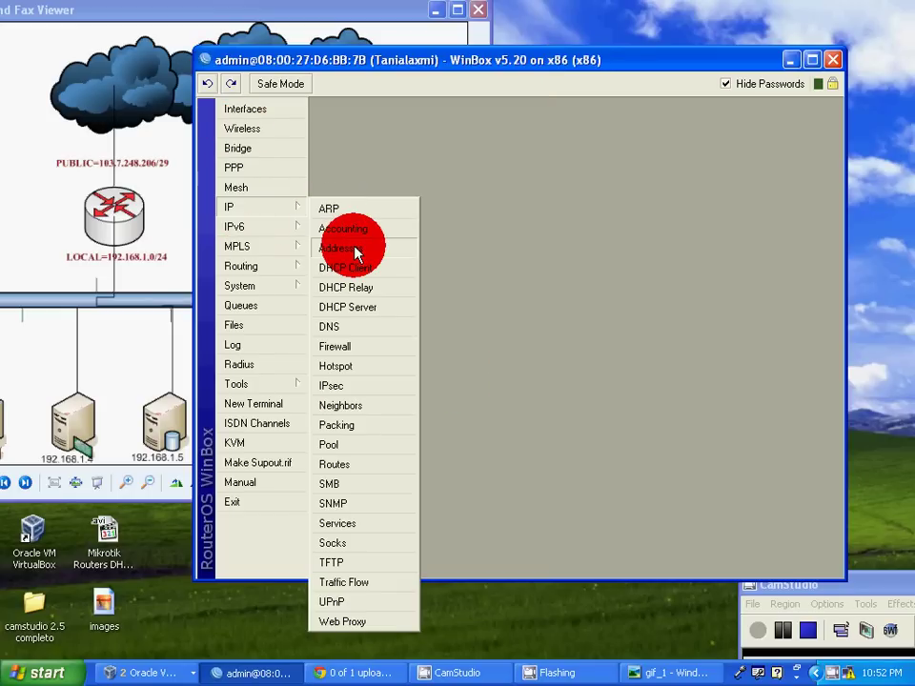
left_click(355, 250)
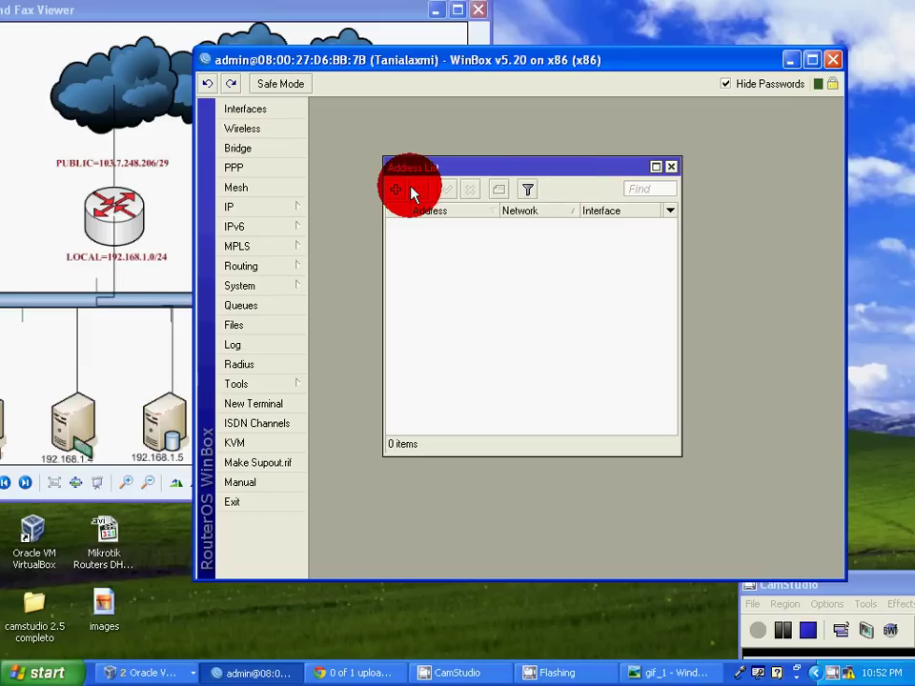
left_click(397, 190)
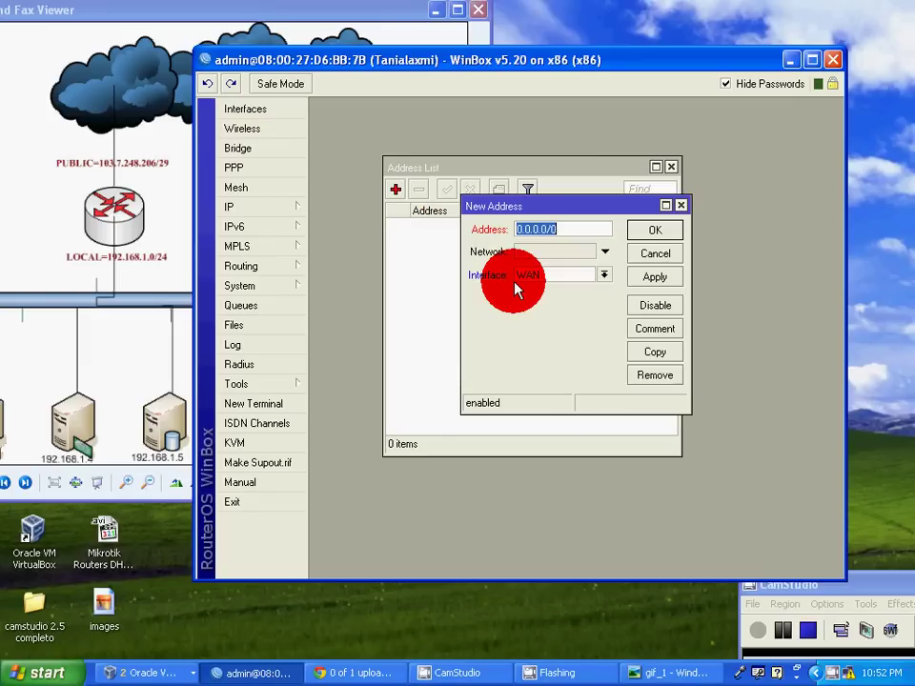
type("103.7.248.206")
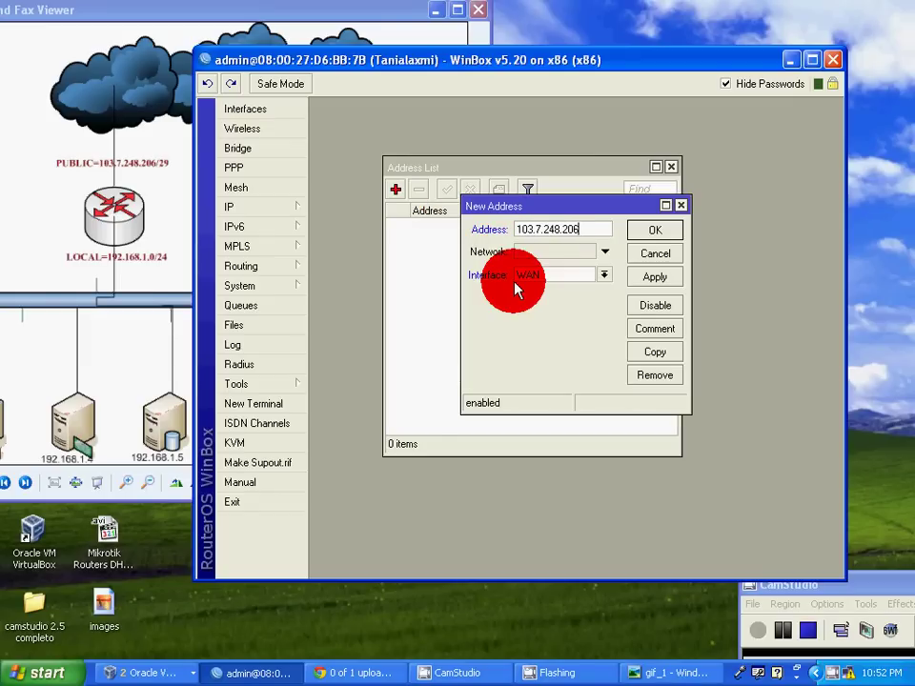
type("/29")
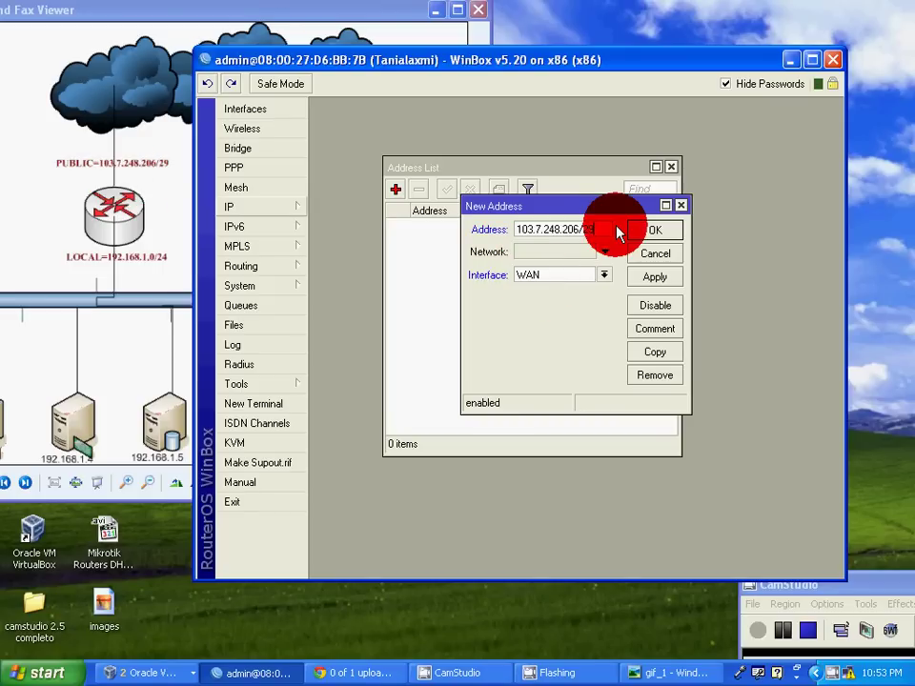
left_click(648, 235)
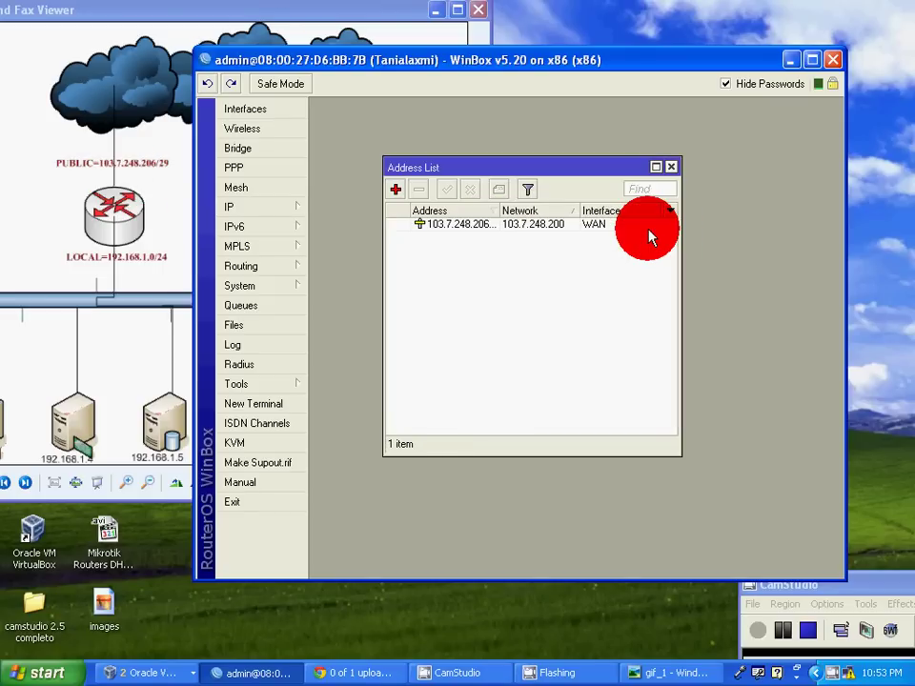
Rename the WAN interface to PUBLIC.
left_click(250, 109)
double_click(382, 211)
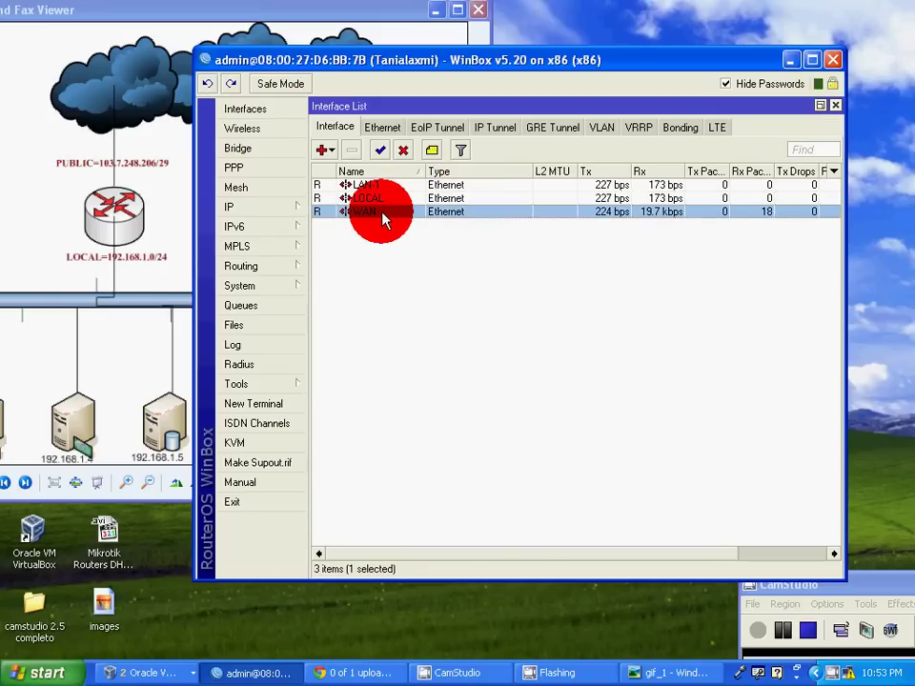
key("BackSpace")
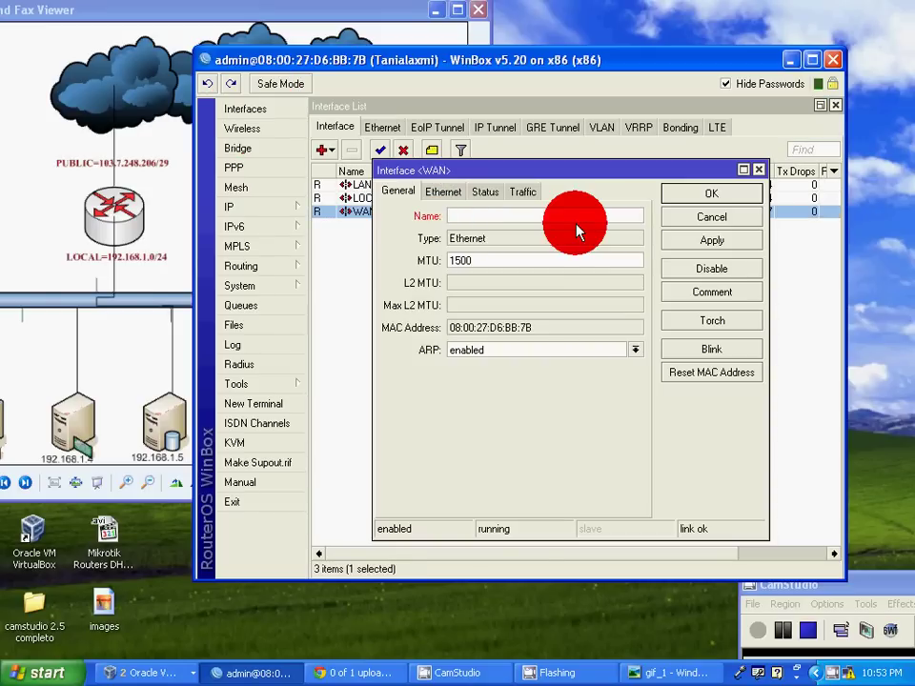
type("PUBLIC")
left_click(703, 238)
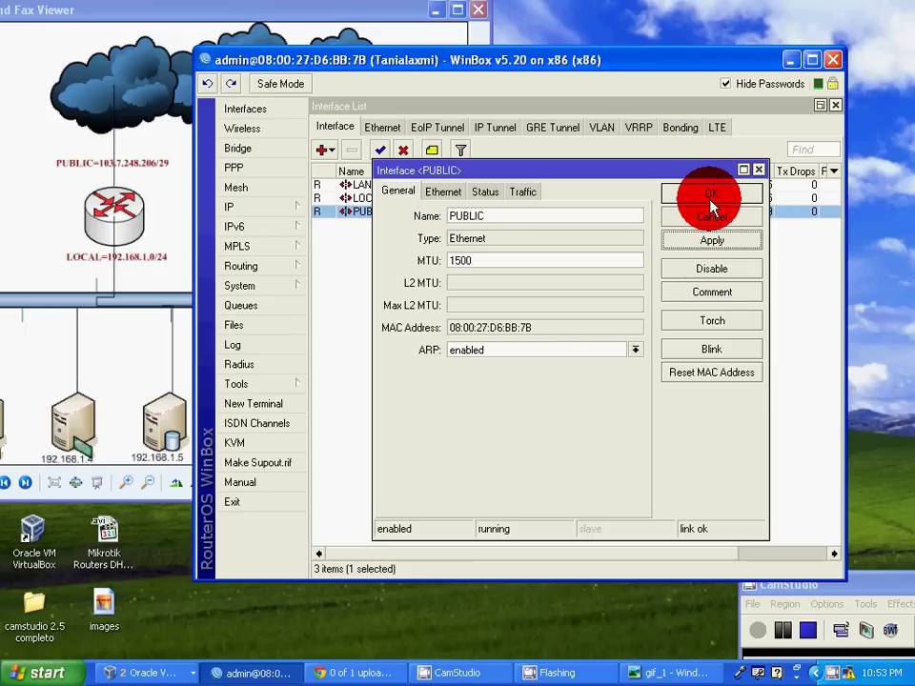
left_click(712, 195)
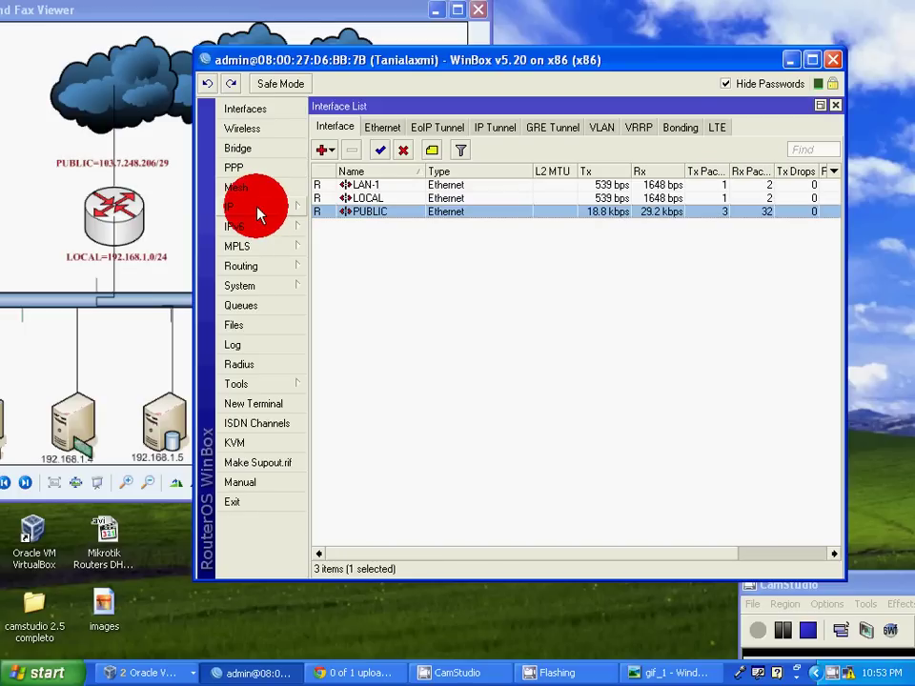
Add address 192.168.1.1/24 on the LOCAL interface and close the address list.
left_click(255, 208)
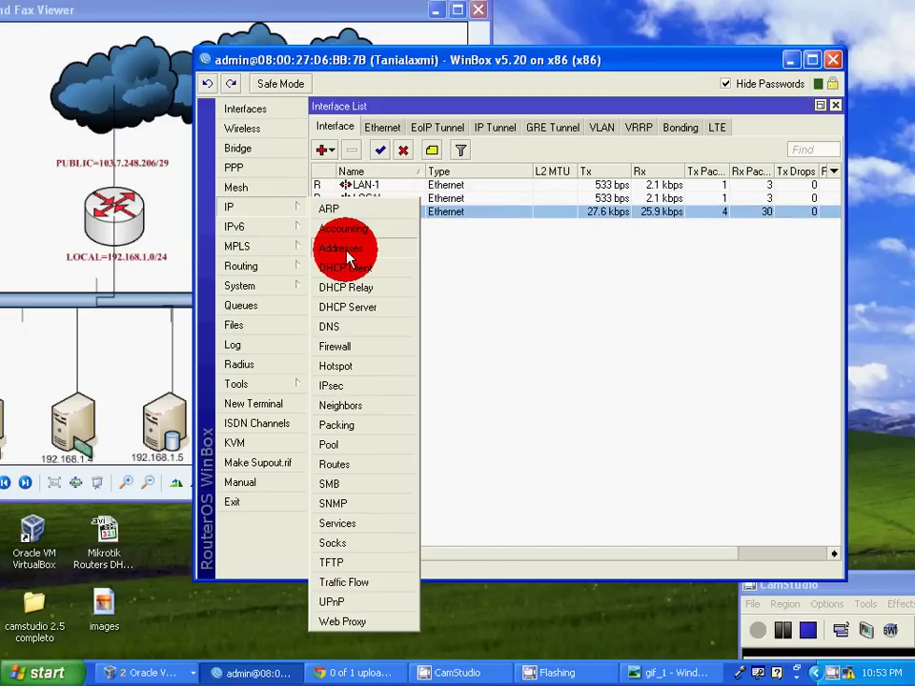
left_click(367, 252)
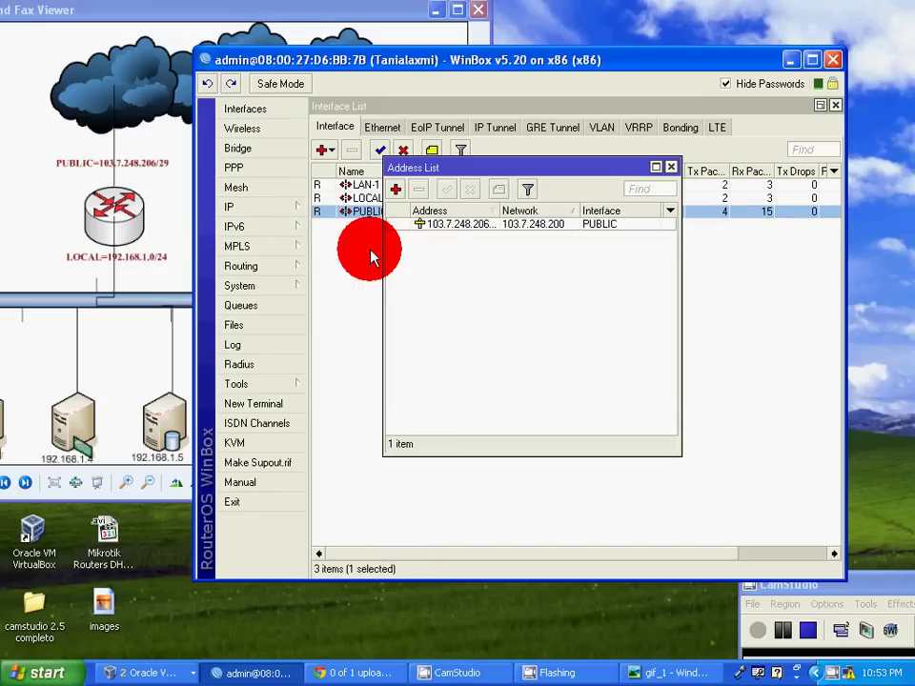
left_click(395, 189)
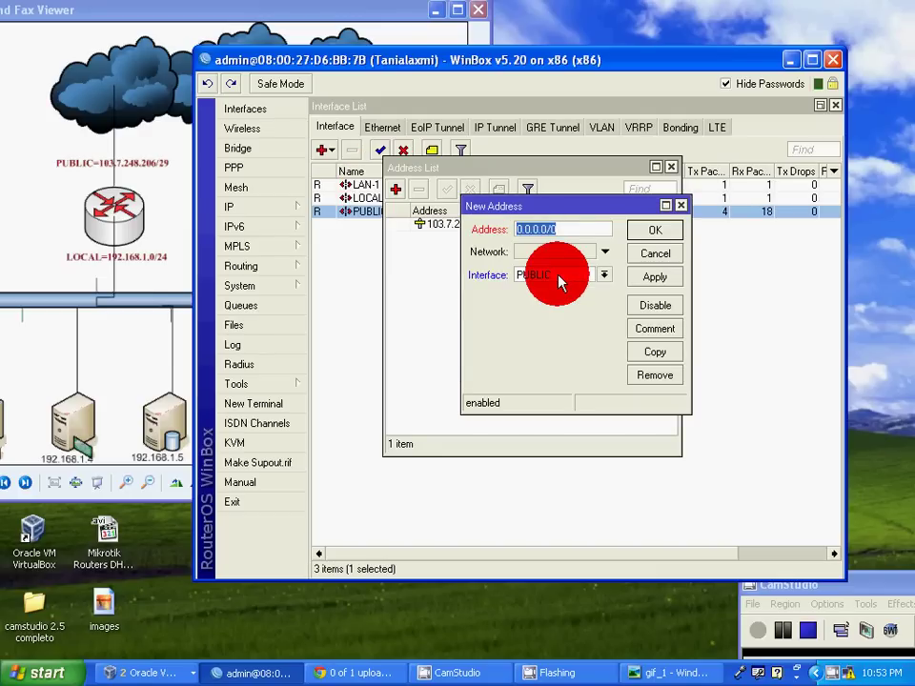
type("192.16")
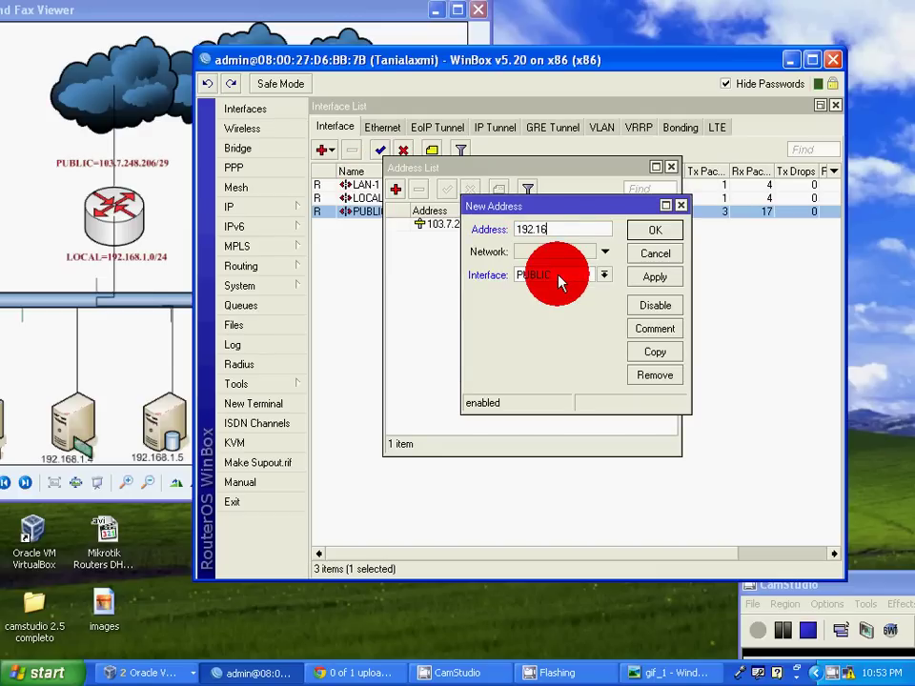
type("8.1.1/24")
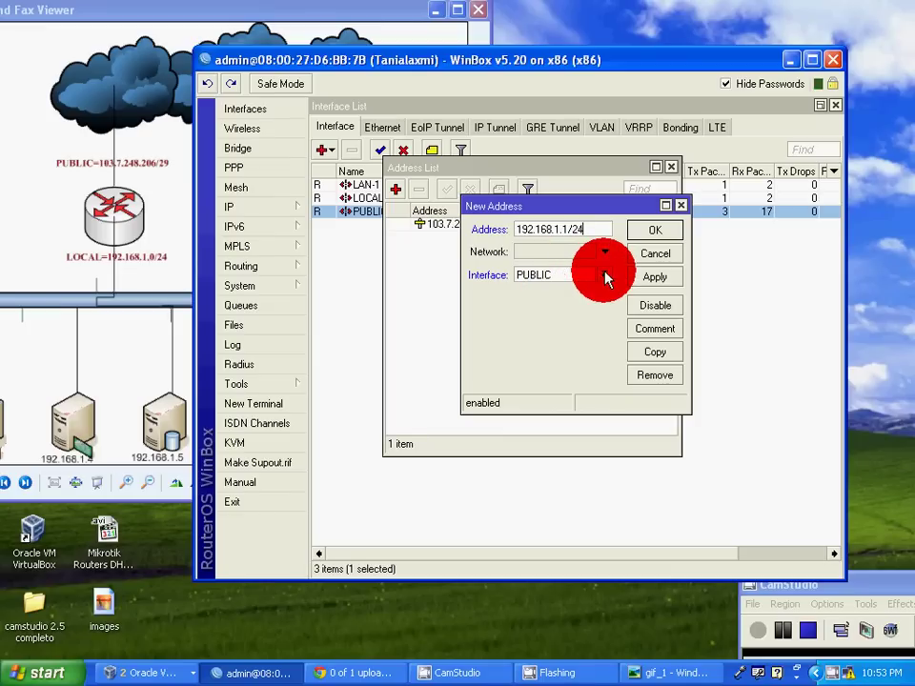
left_click(603, 276)
left_click(549, 301)
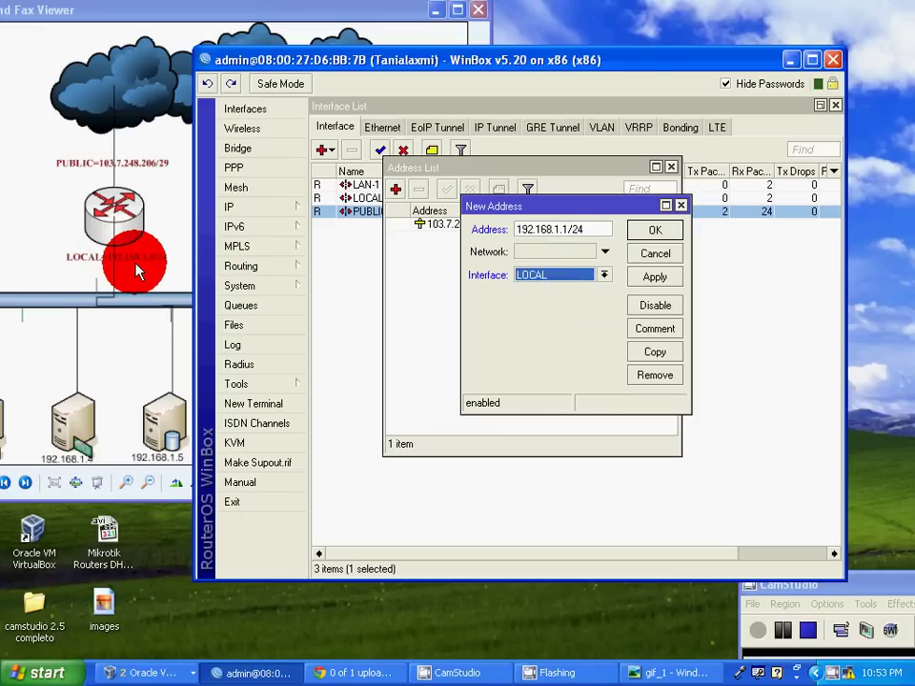
left_click(665, 278)
left_click(655, 232)
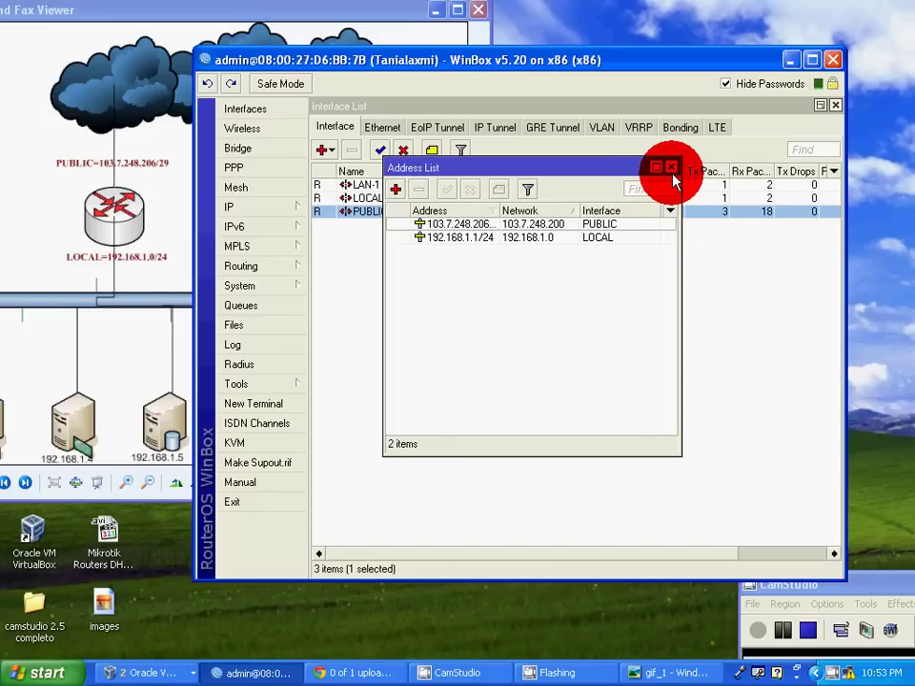
left_click(672, 170)
Create a firewall NAT rule with out-interface PUBLIC and action masquerade.
left_click(238, 211)
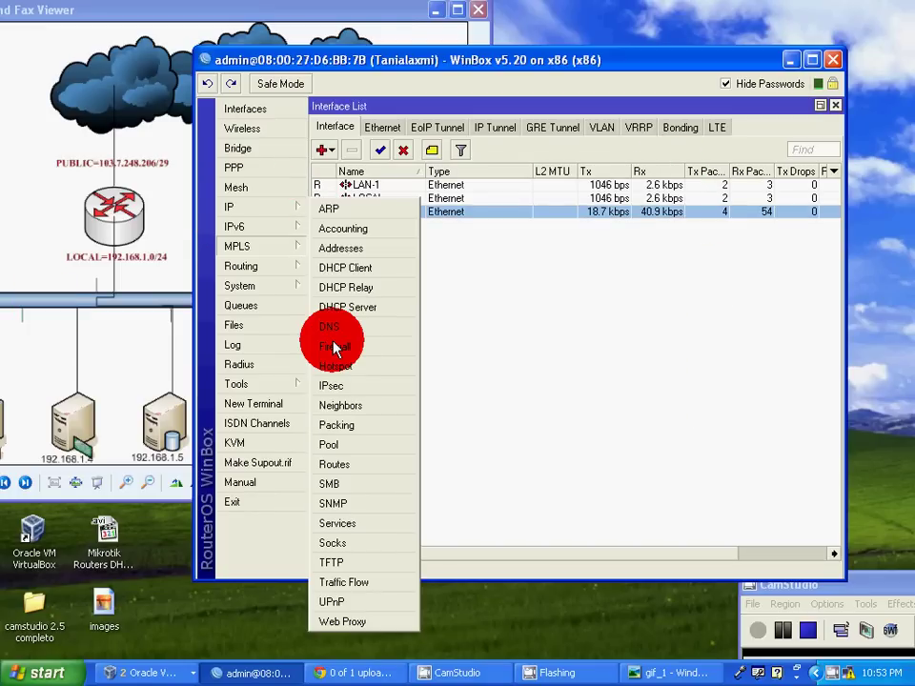
left_click(345, 353)
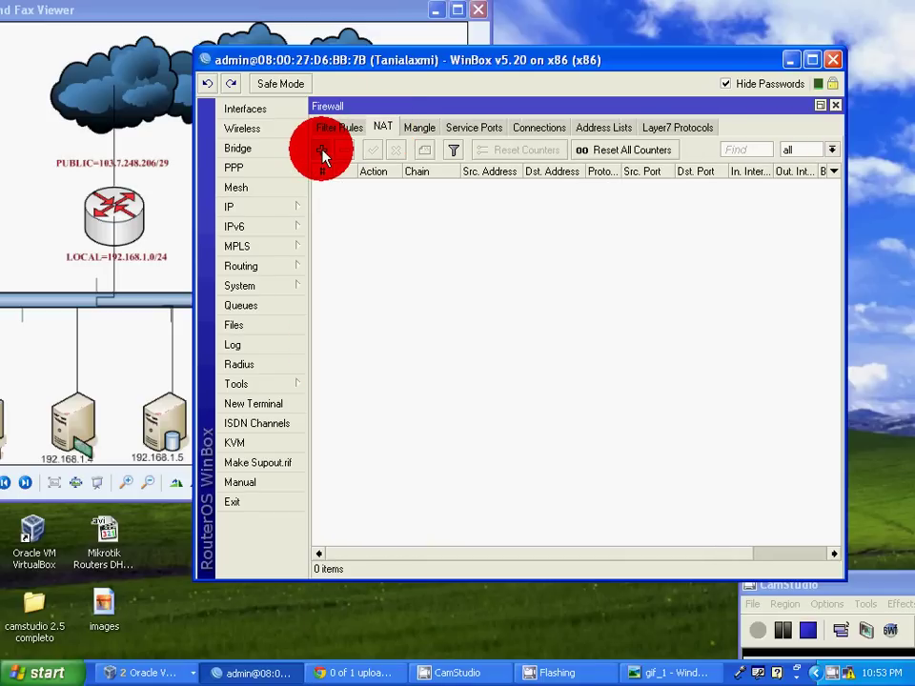
left_click(322, 150)
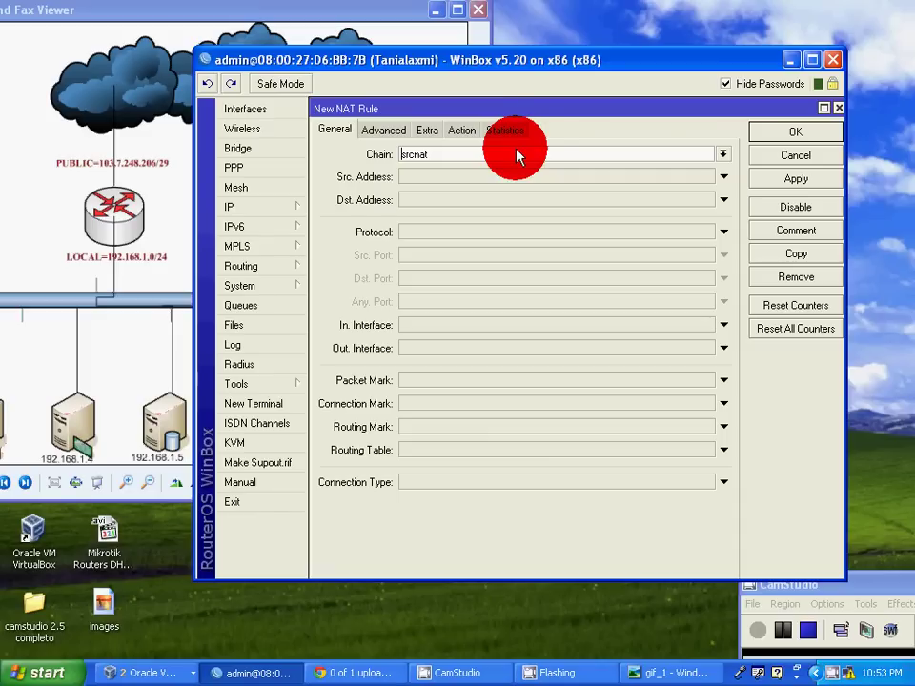
left_click(438, 358)
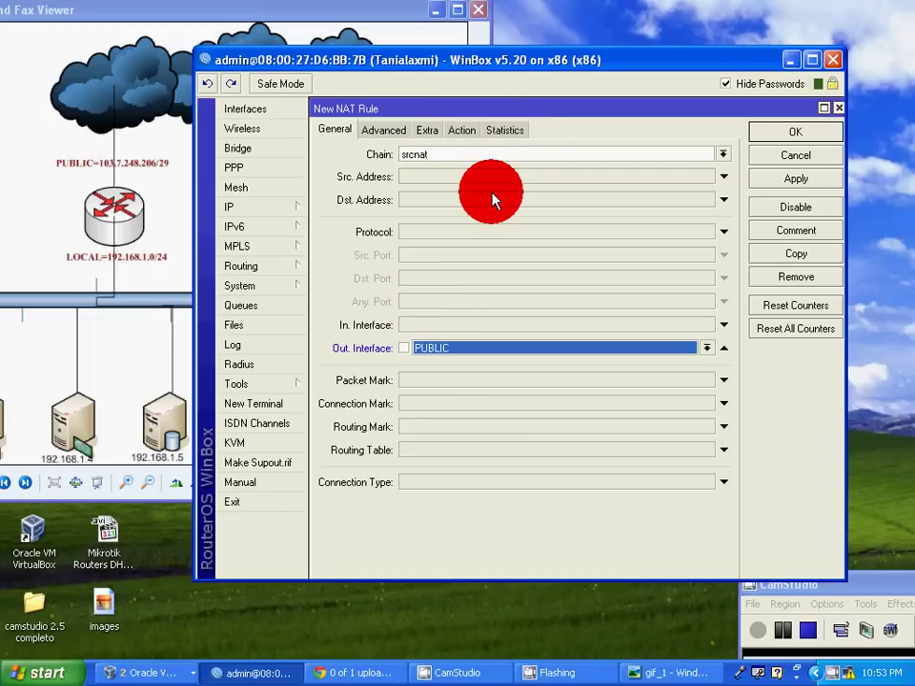
left_click(461, 131)
left_click(664, 166)
left_click(721, 158)
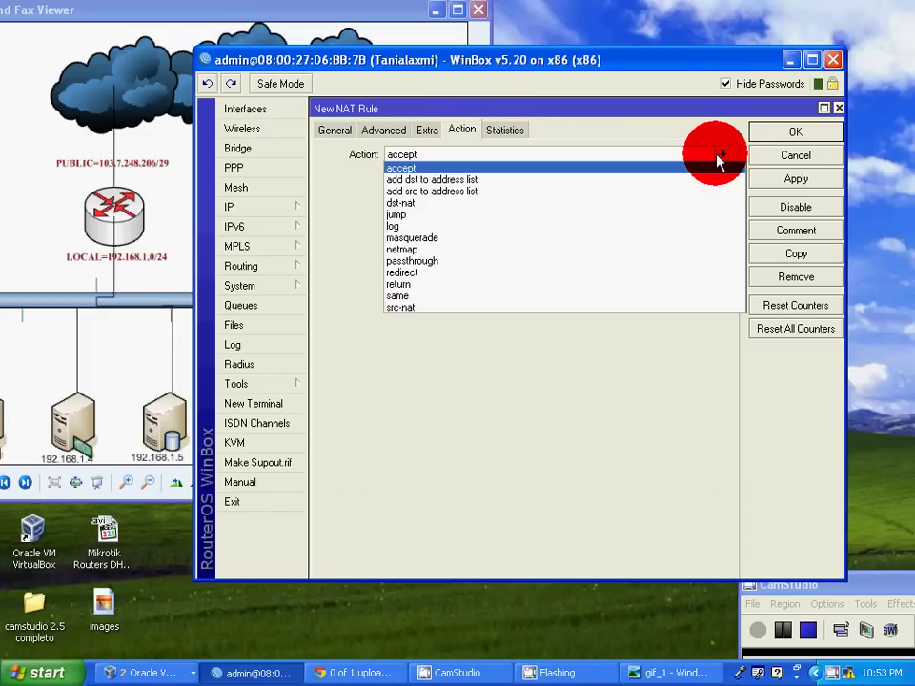
left_click(511, 239)
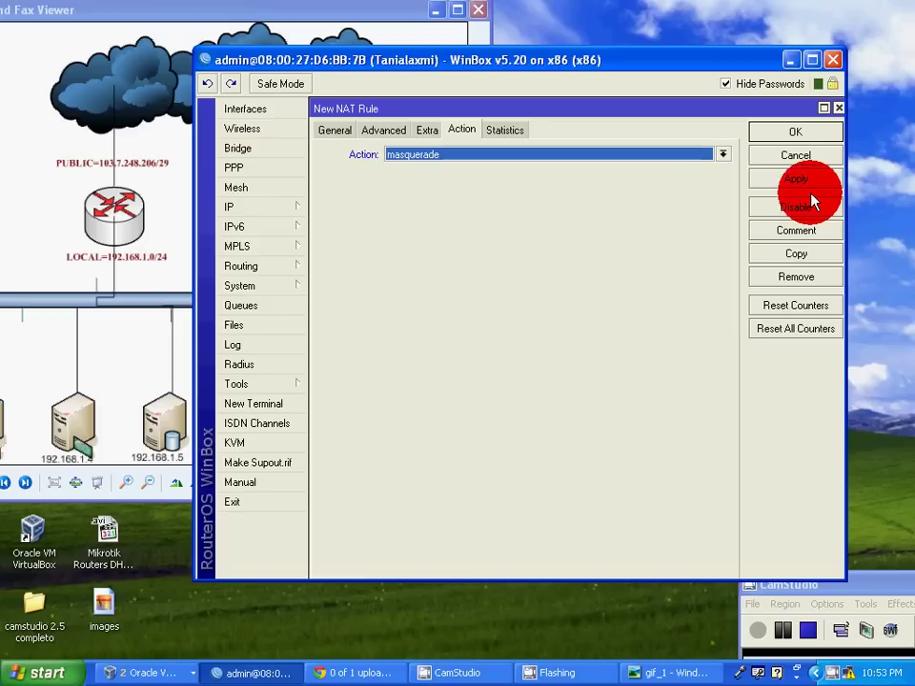
left_click(774, 181)
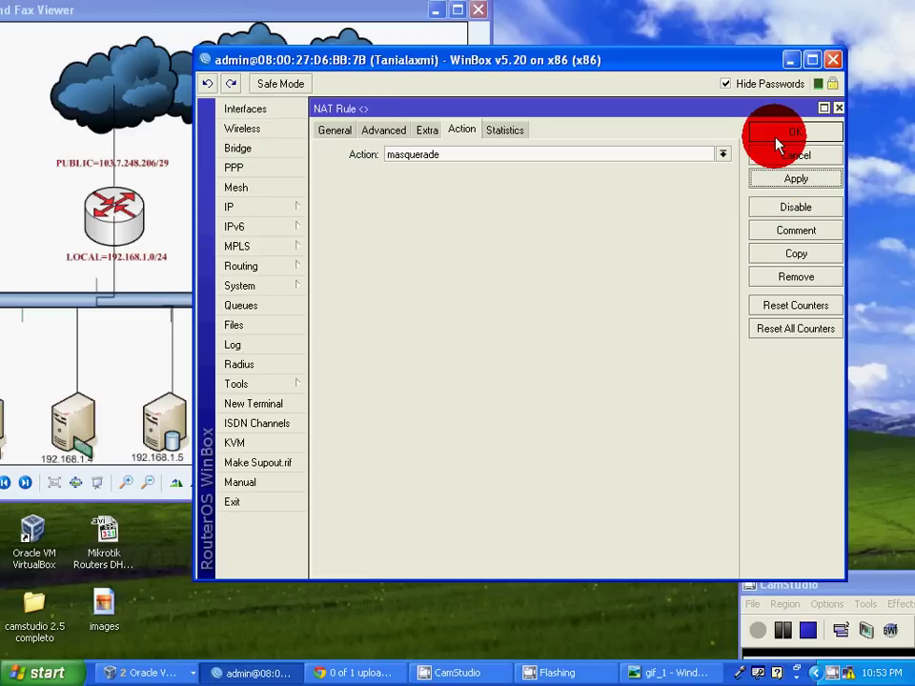
left_click(777, 141)
Save DNS servers 8.8.8.8 and 4.4.4.4 in IP > DNS.
left_click(279, 206)
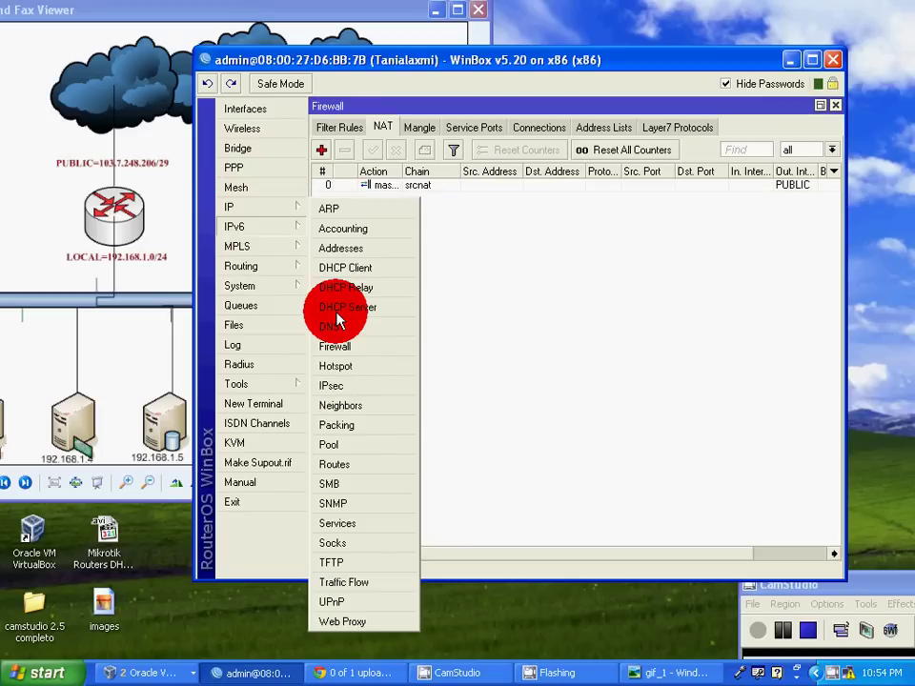
left_click(286, 227)
left_click(280, 206)
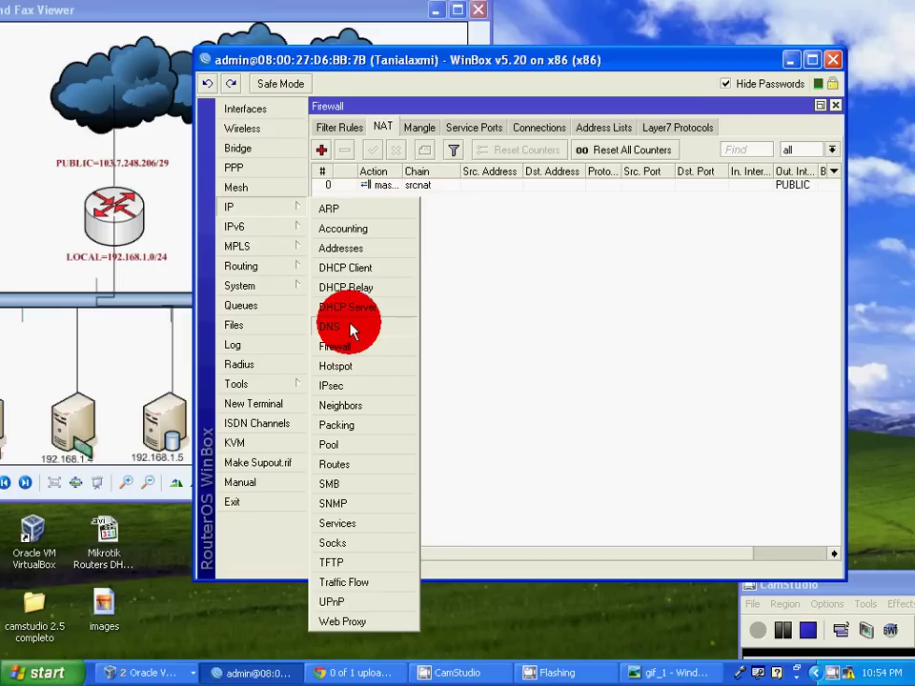
left_click(352, 327)
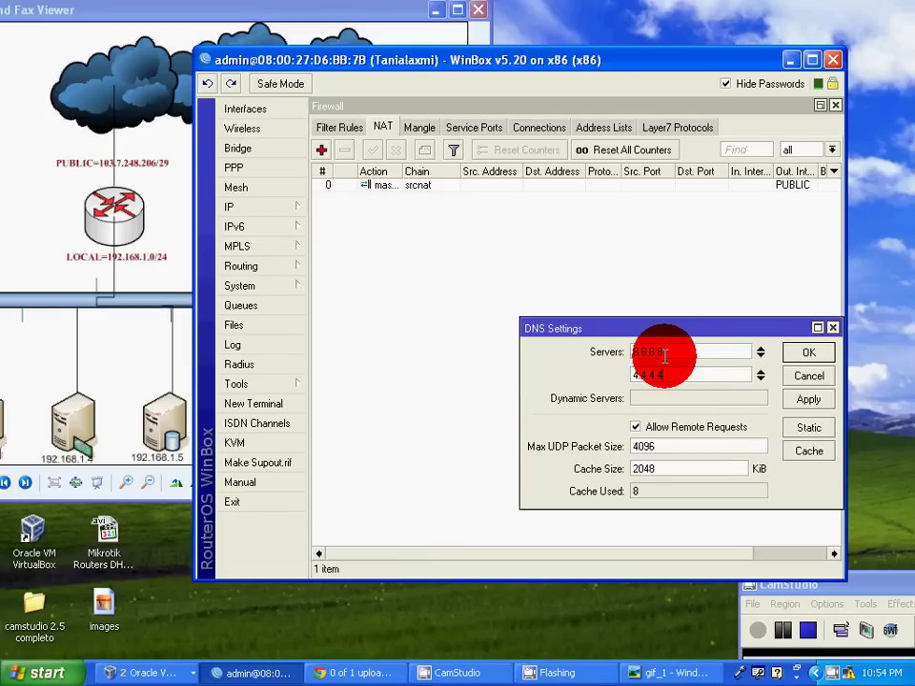
left_click_drag(697, 378, 615, 378)
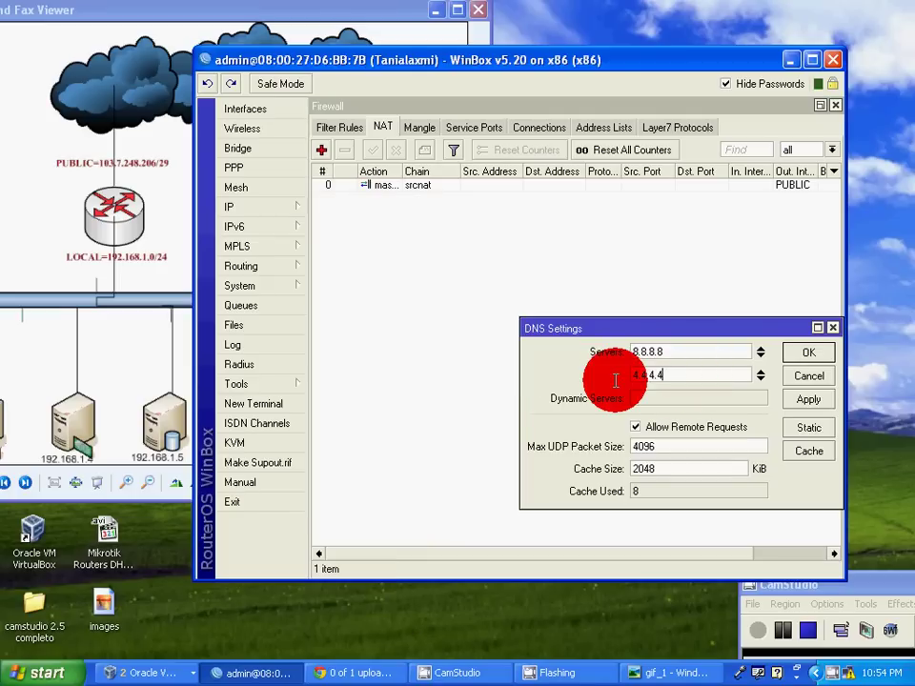
left_click(809, 355)
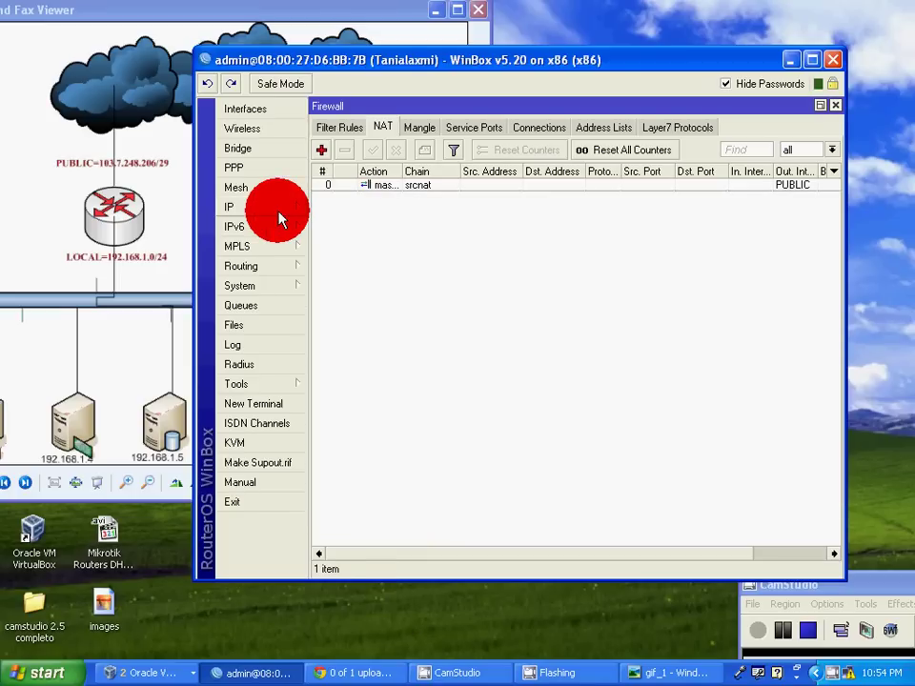
left_click(278, 209)
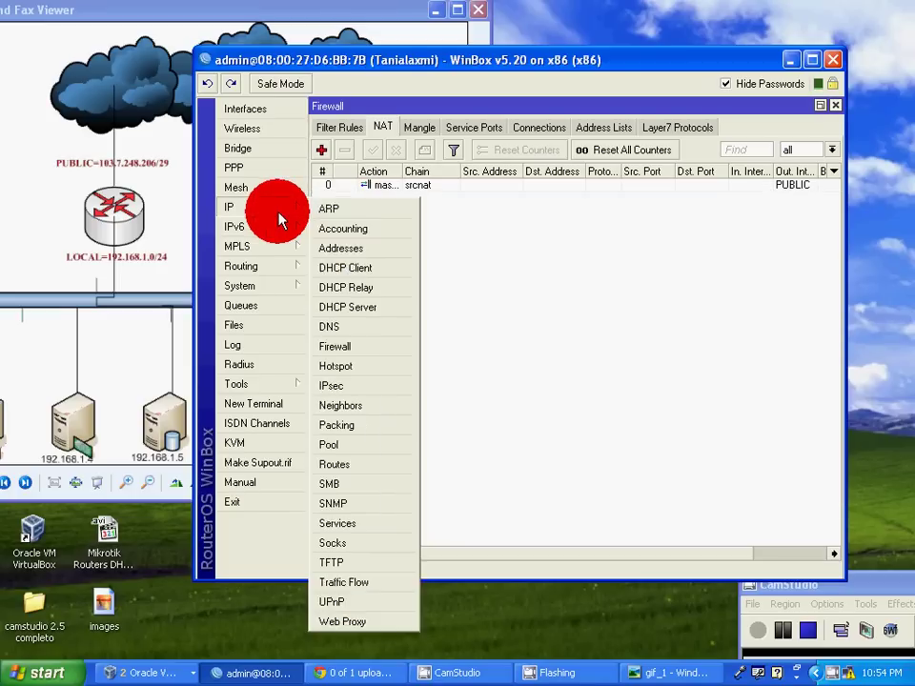
Add route with destination 0.0.0.0/0 and gateway 103.7.248.201, then close the Route List.
left_click(343, 464)
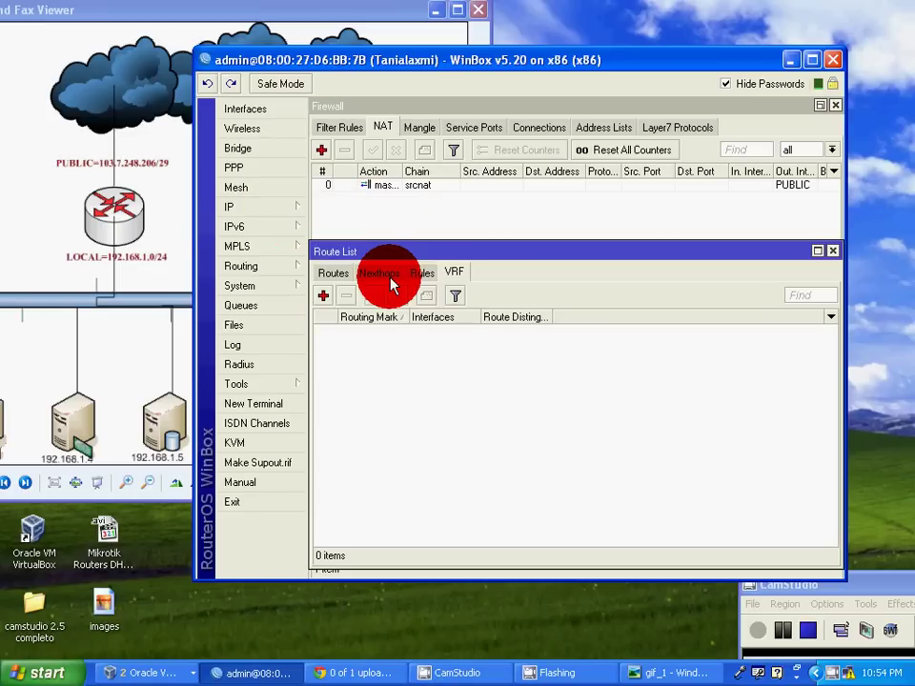
left_click(324, 297)
left_click(558, 251)
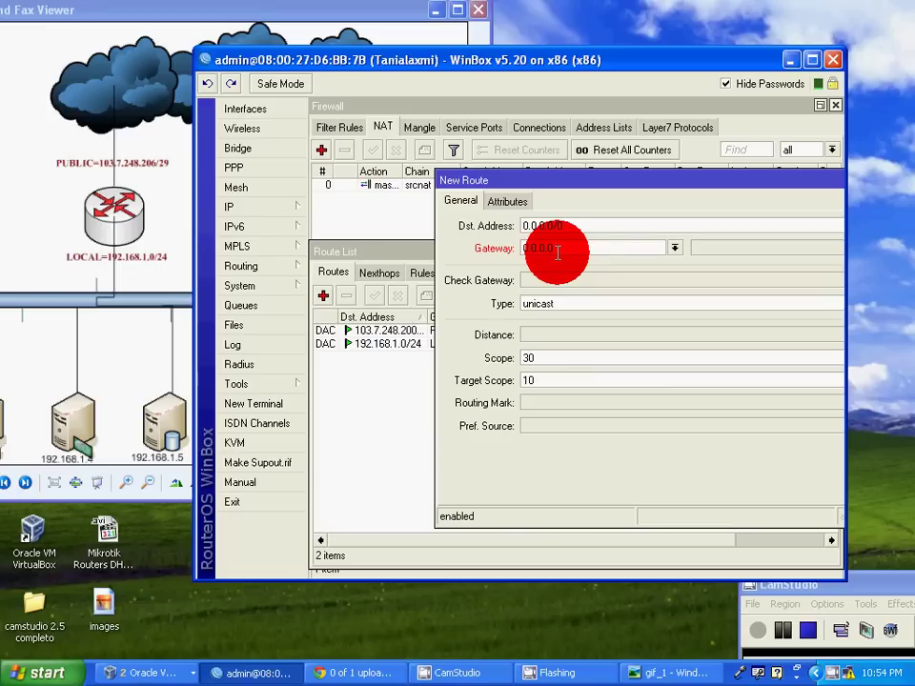
type("0.0.0.0")
left_click_drag(560, 250, 475, 248)
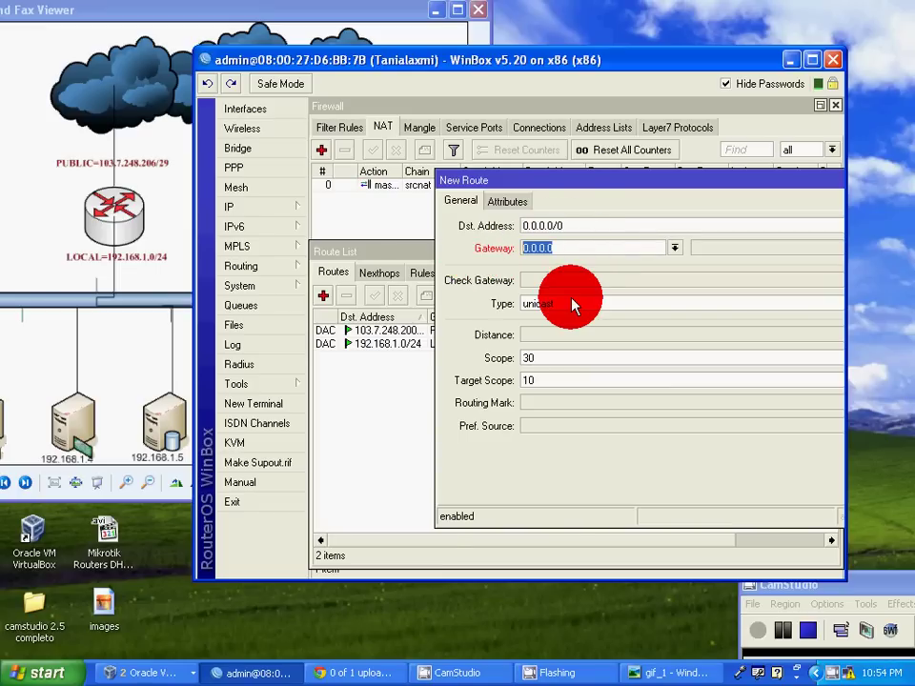
type("103.7.248.201")
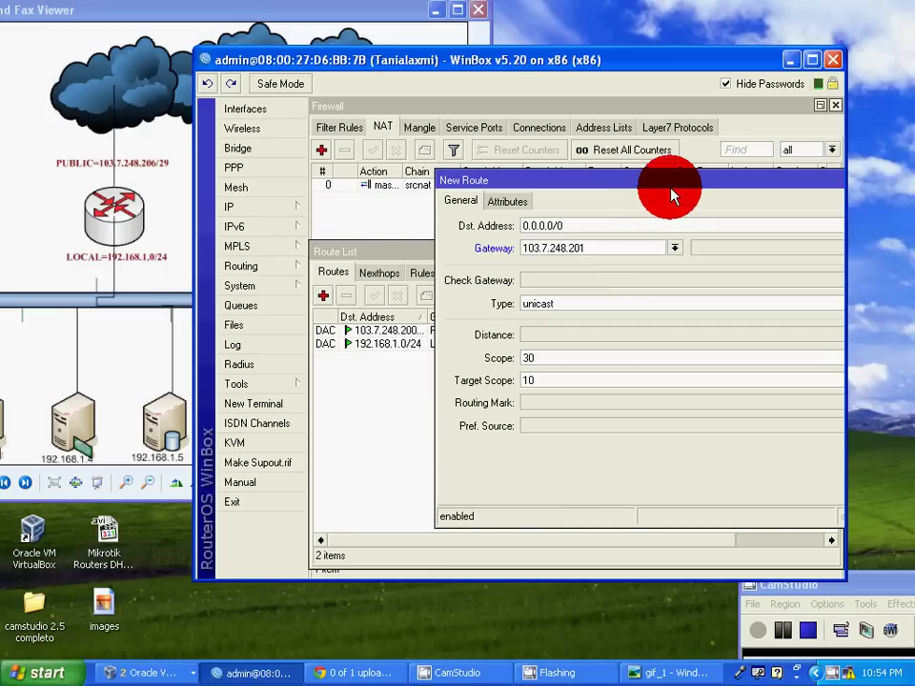
left_click_drag(672, 196, 542, 203)
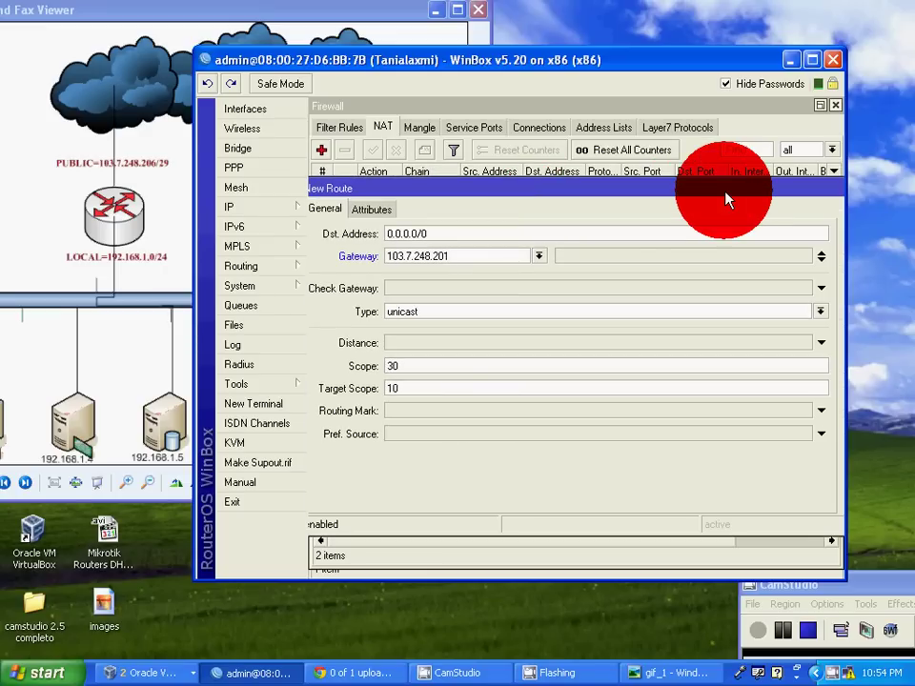
left_click_drag(724, 199, 648, 201)
left_click(796, 261)
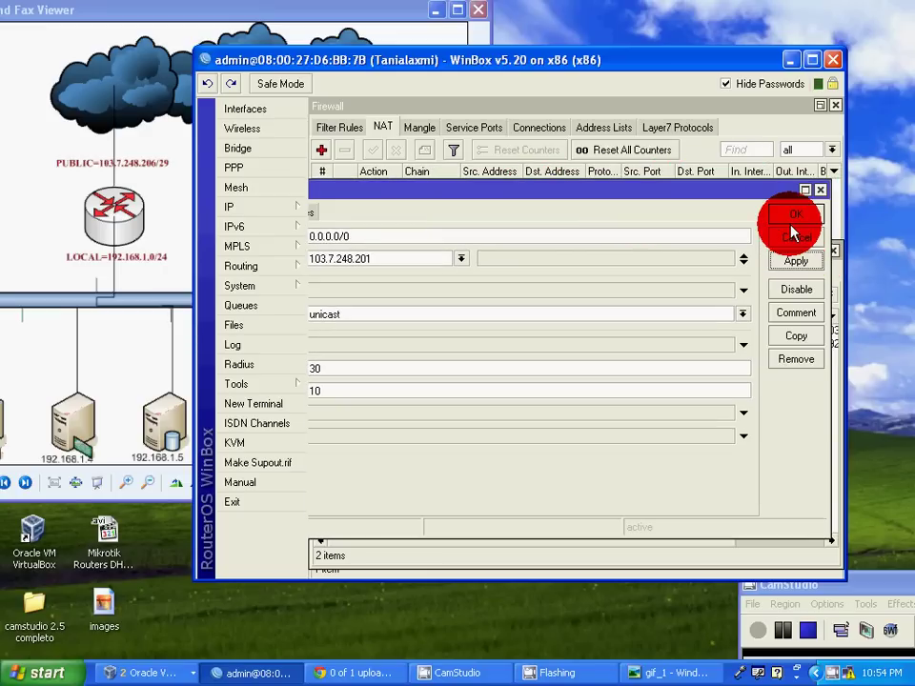
left_click(791, 216)
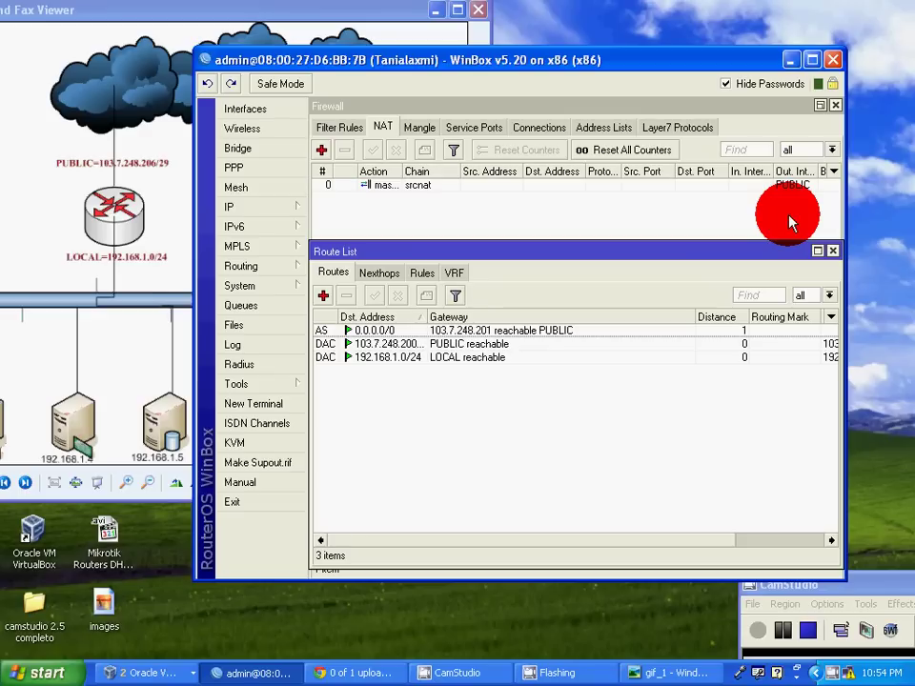
left_click(834, 249)
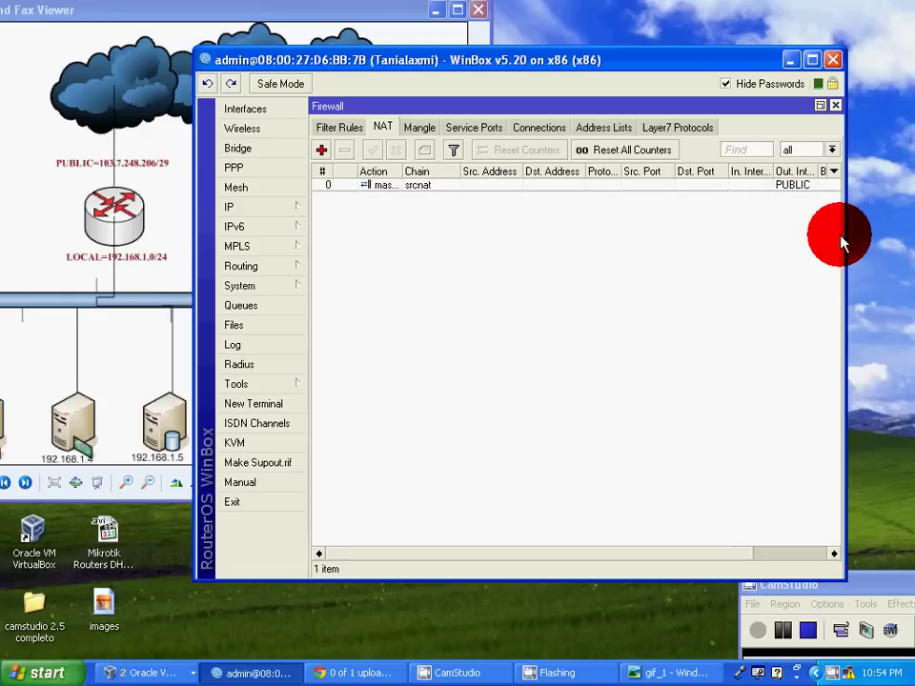
Maximize WinBox, close the firewall and interface windows, and delete all existing IP pools.
left_click(812, 63)
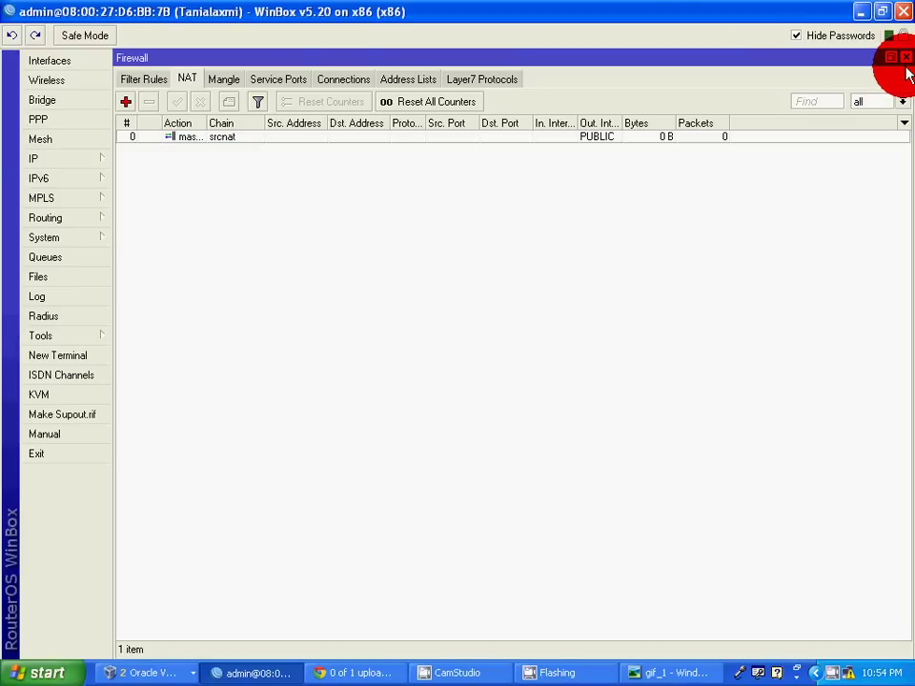
left_click(899, 57)
left_click(900, 56)
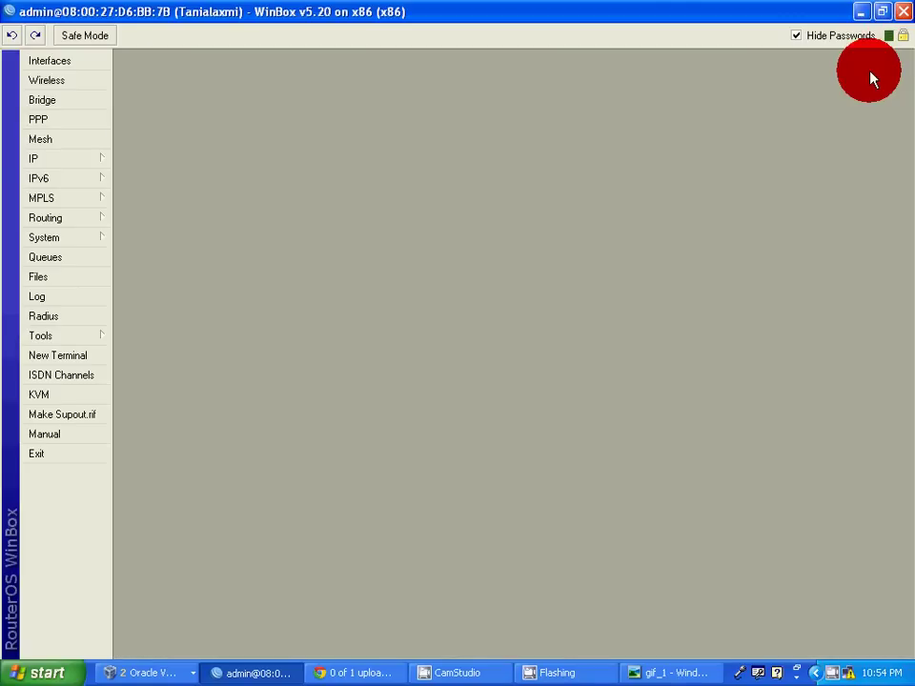
left_click(59, 157)
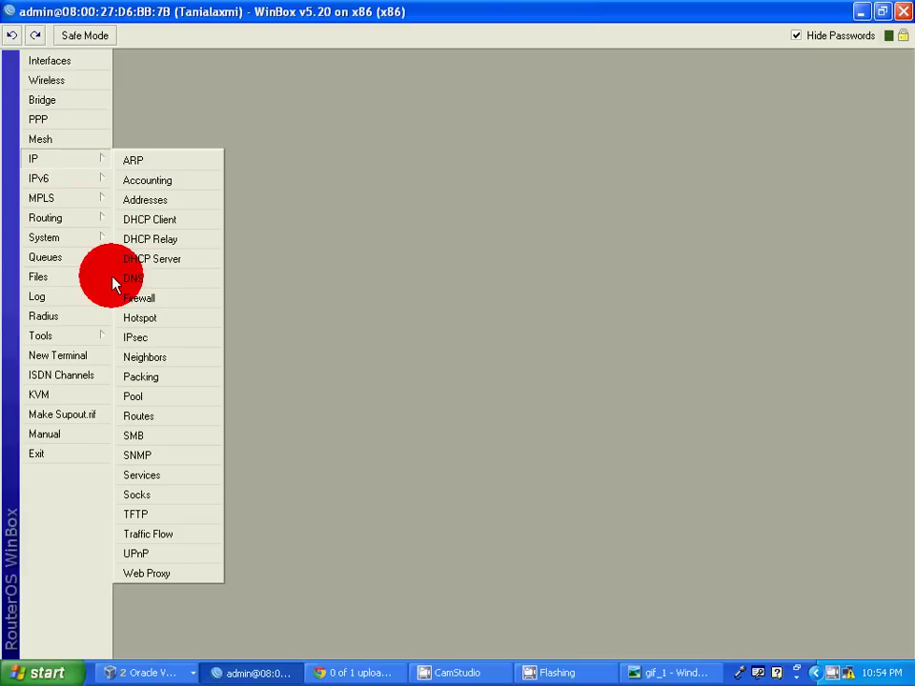
left_click(144, 396)
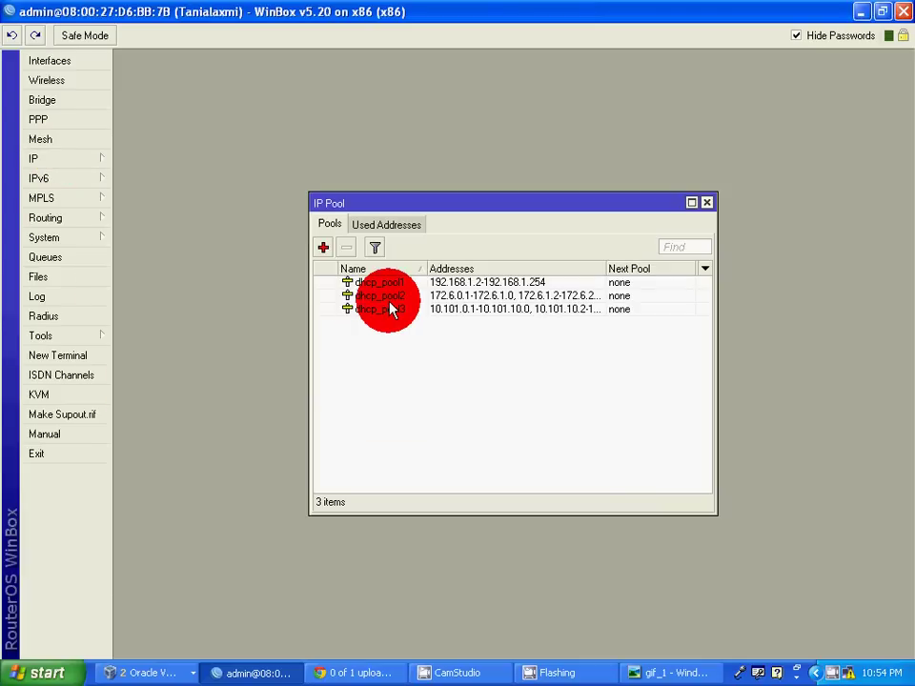
key("ctrl+a")
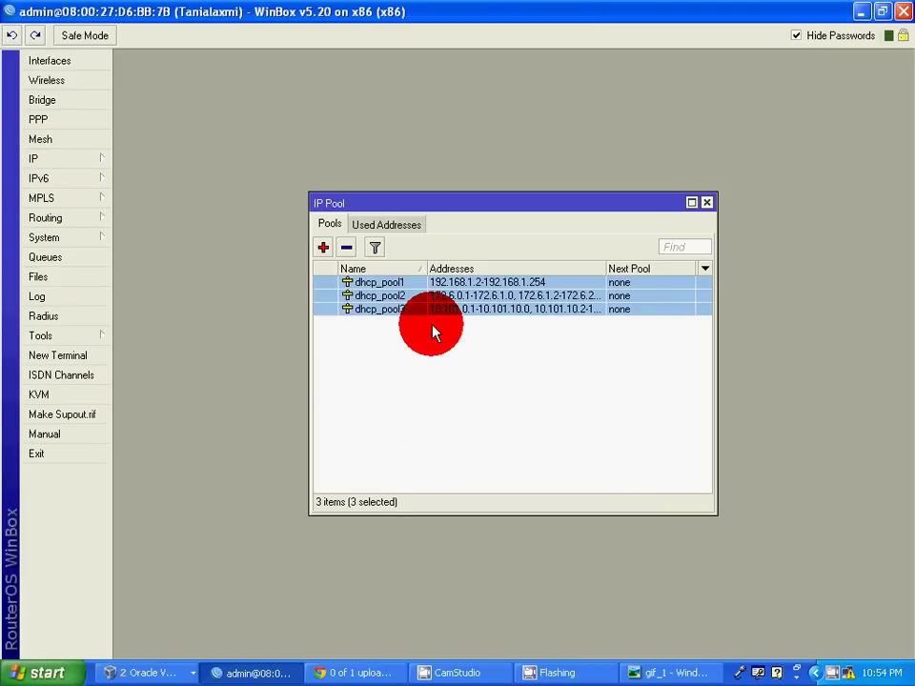
key("Delete")
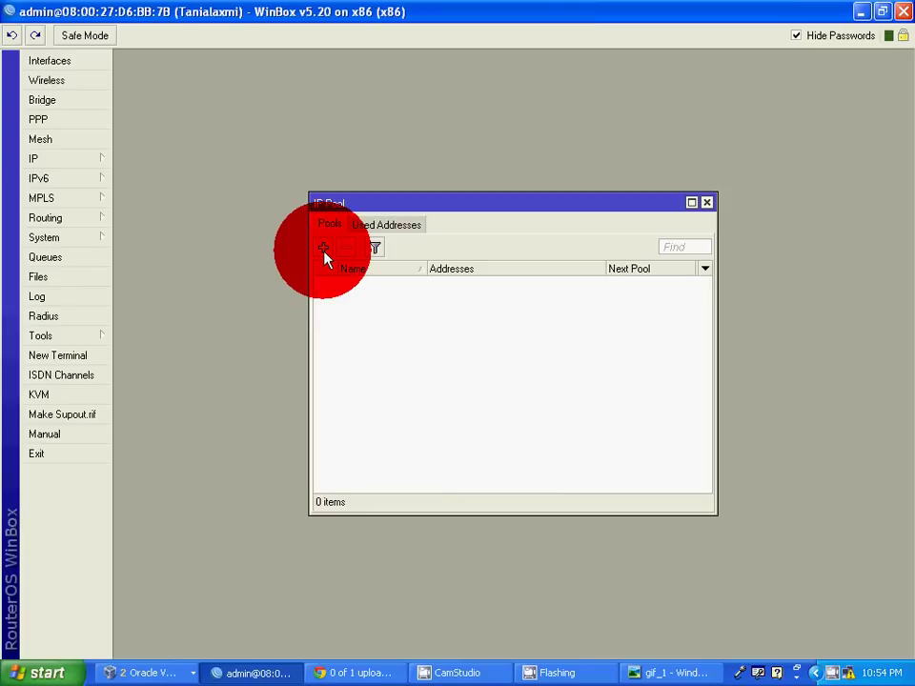
Create IP pool 'VPN POOL' with range 192.168.1.100-192.168.1.254.
left_click(325, 250)
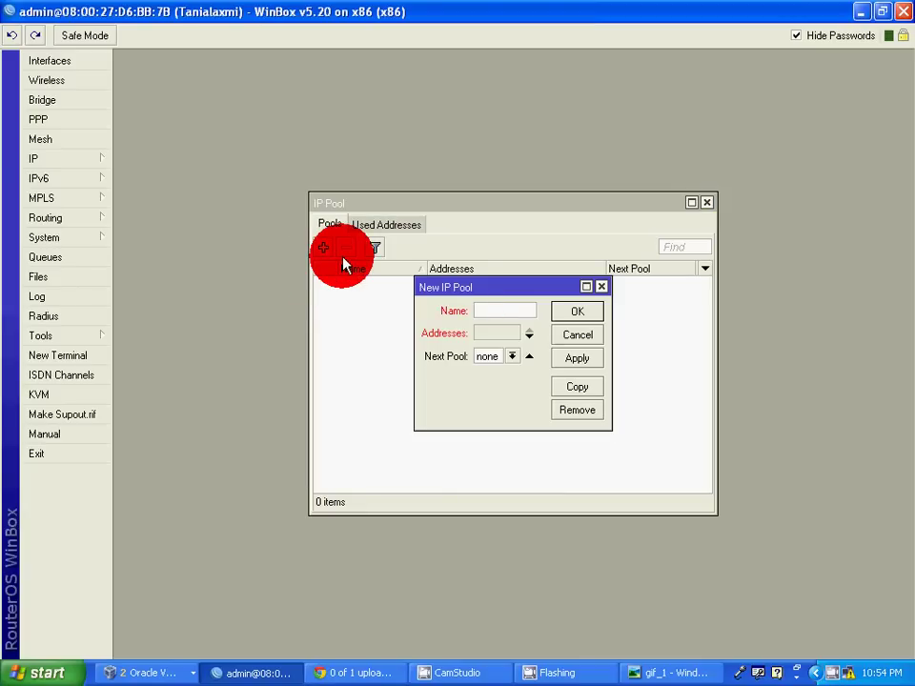
type("VPN POOL")
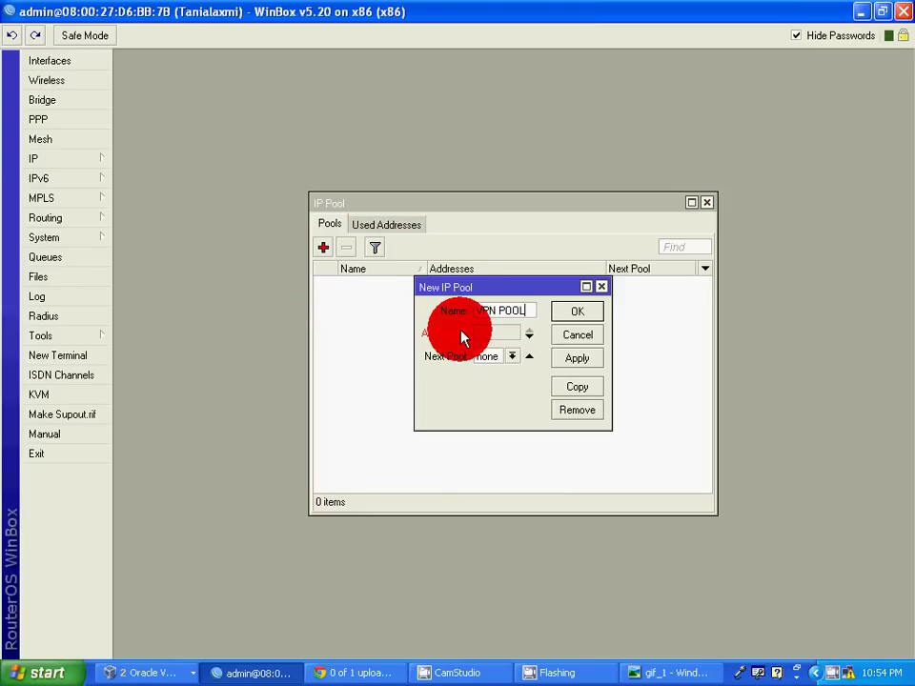
left_click(503, 333)
type("1")
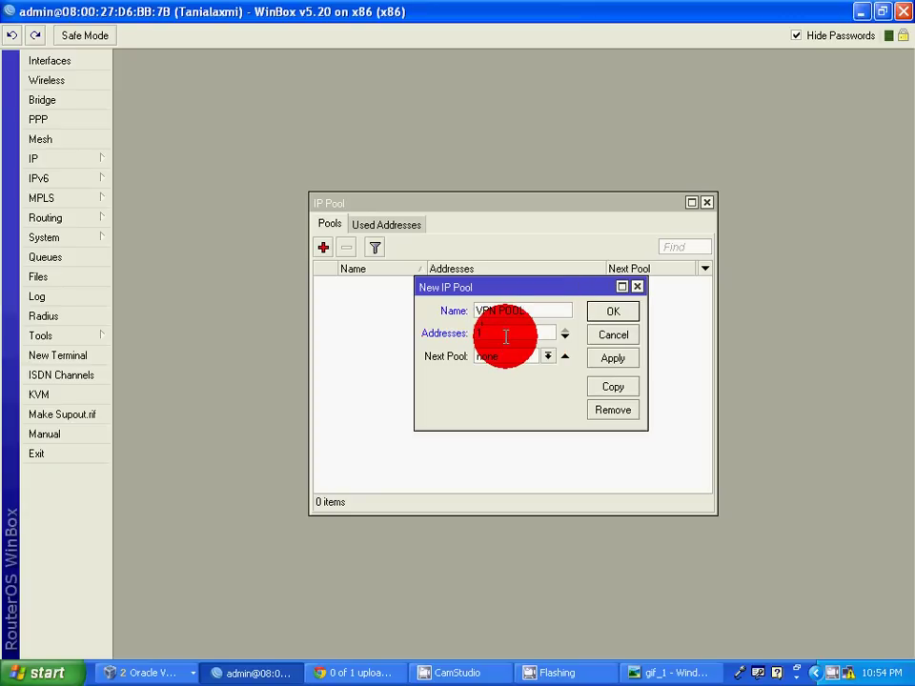
type("92.168")
type(".1.100")
type("-192.168.1")
type(".254")
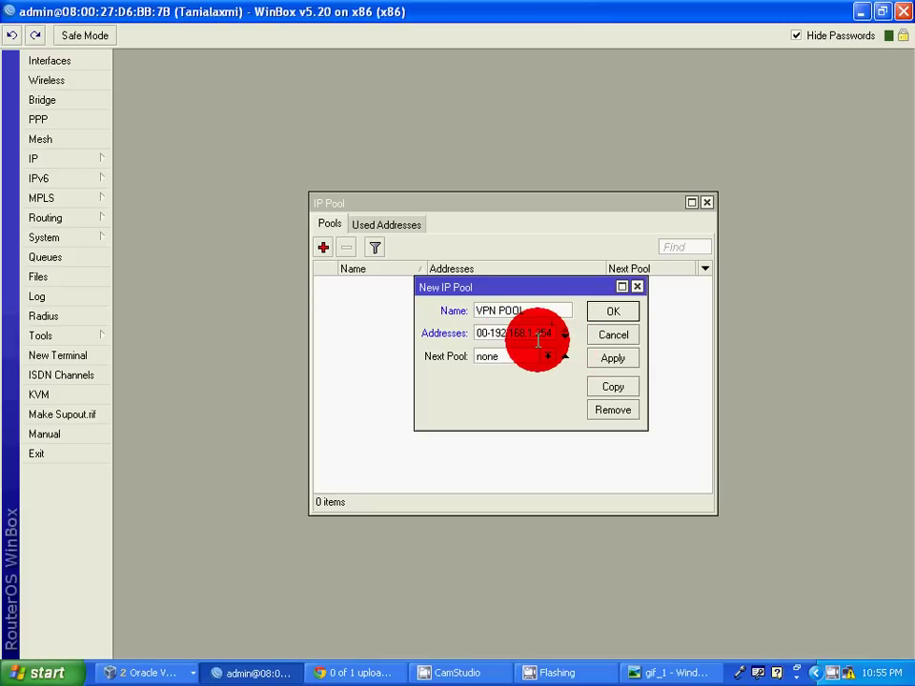
left_click(612, 360)
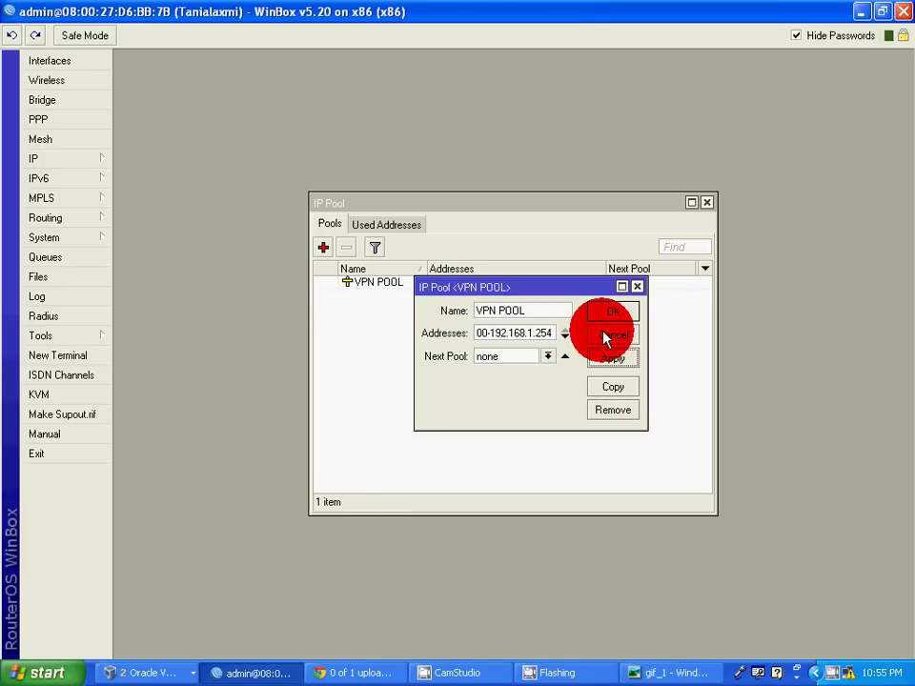
left_click(604, 317)
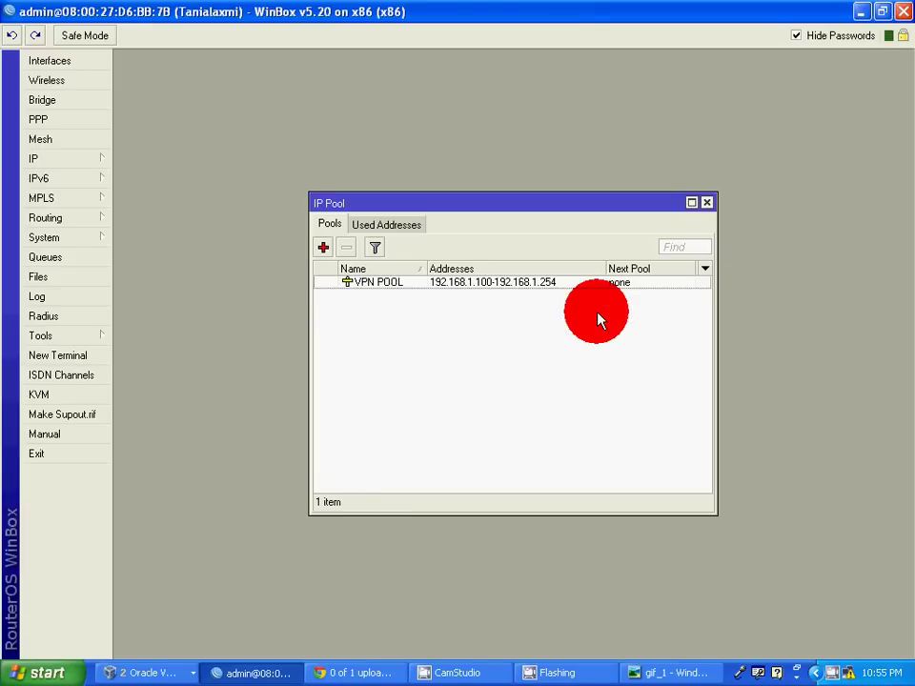
left_click(489, 284)
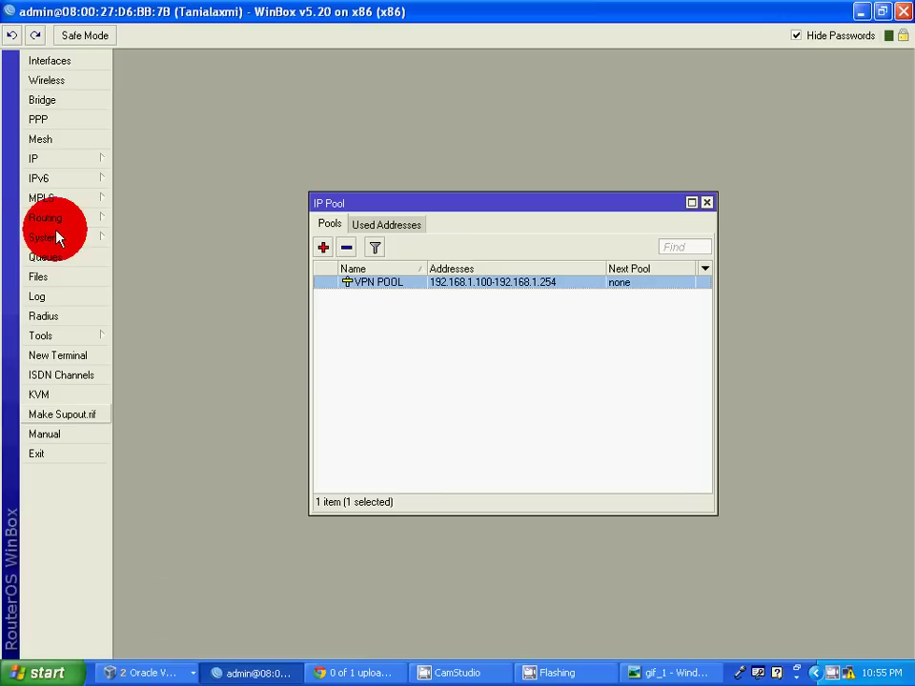
left_click(48, 121)
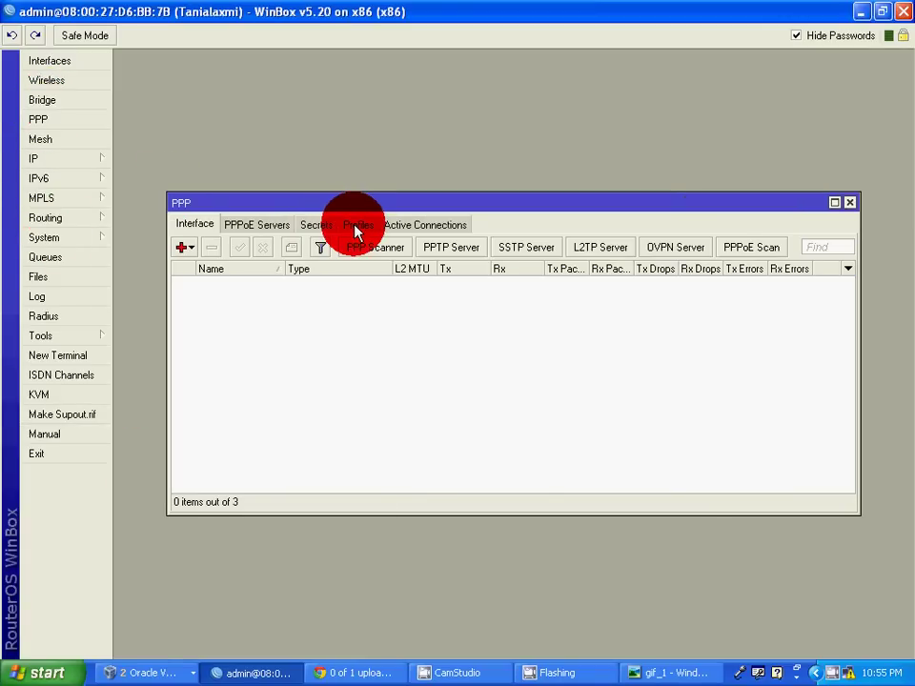
Start a new PPP profile named 'VPN Profile' with local address 192.168.1.1.
left_click(357, 230)
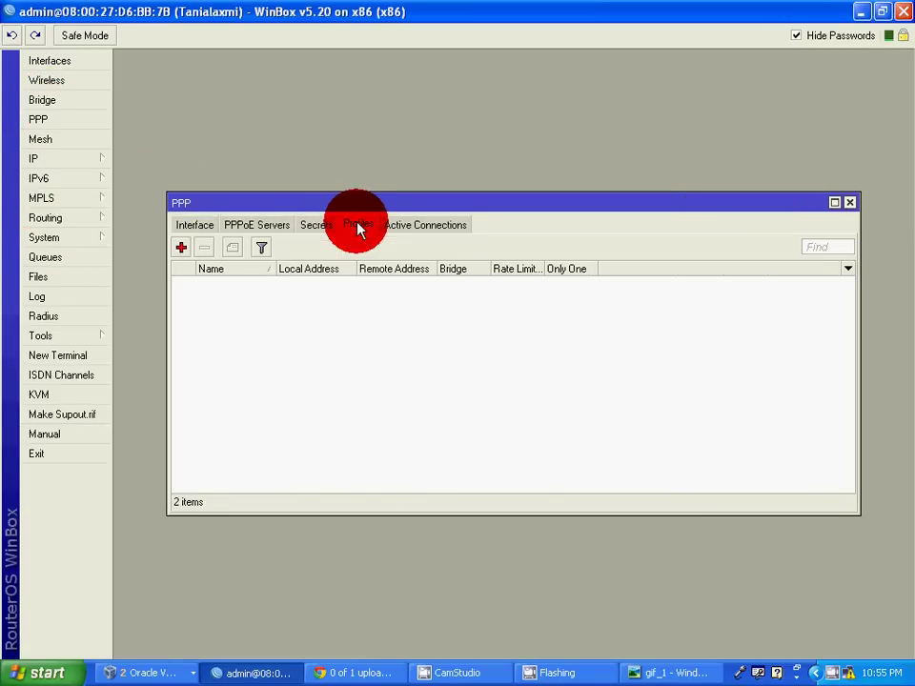
left_click(183, 248)
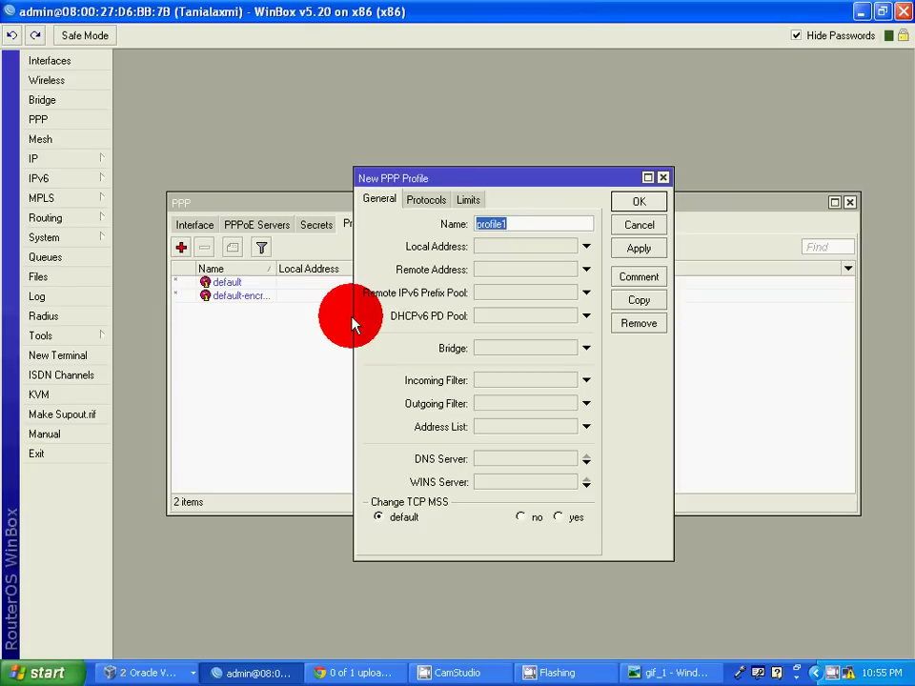
key("BackSpace")
type("VPN Profile")
left_click(497, 249)
key("BackSpace")
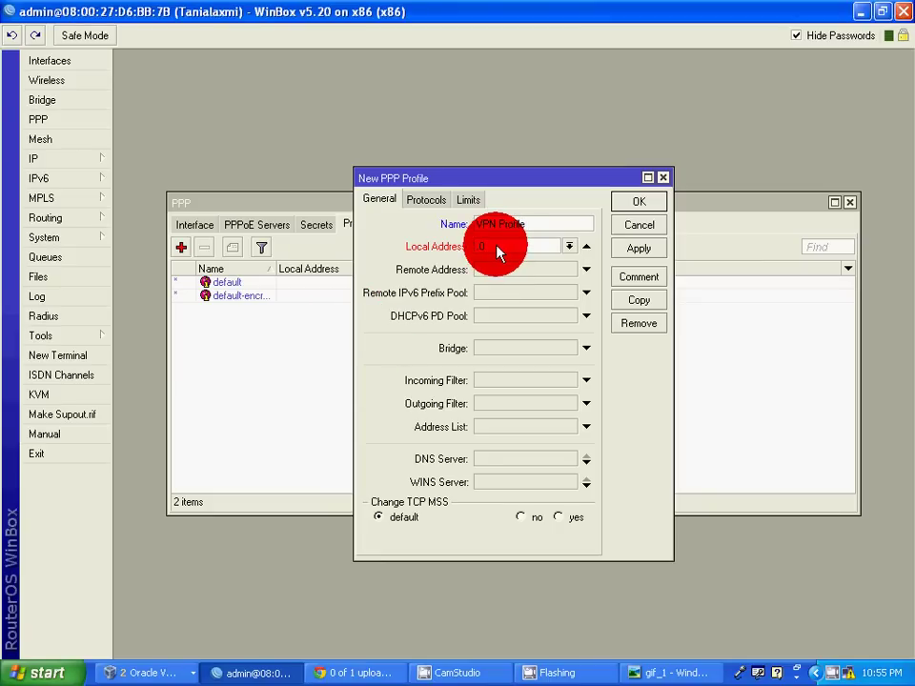
type("192.168.1.1")
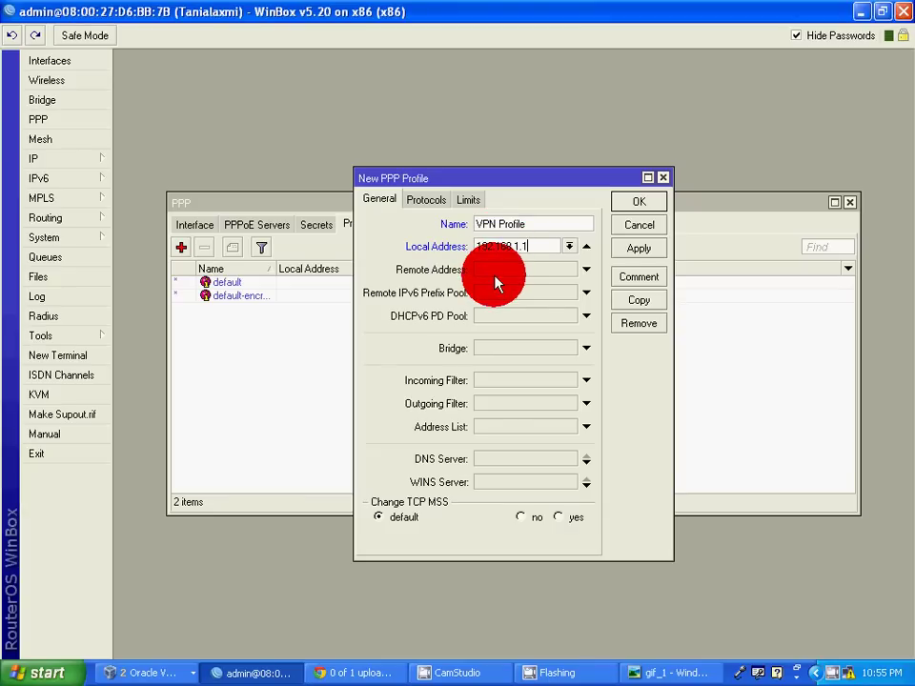
Set the profile's remote address to VPN POOL and DNS servers to 8.8.8.8 and 4.4.4.4.
left_click(486, 271)
left_click(569, 270)
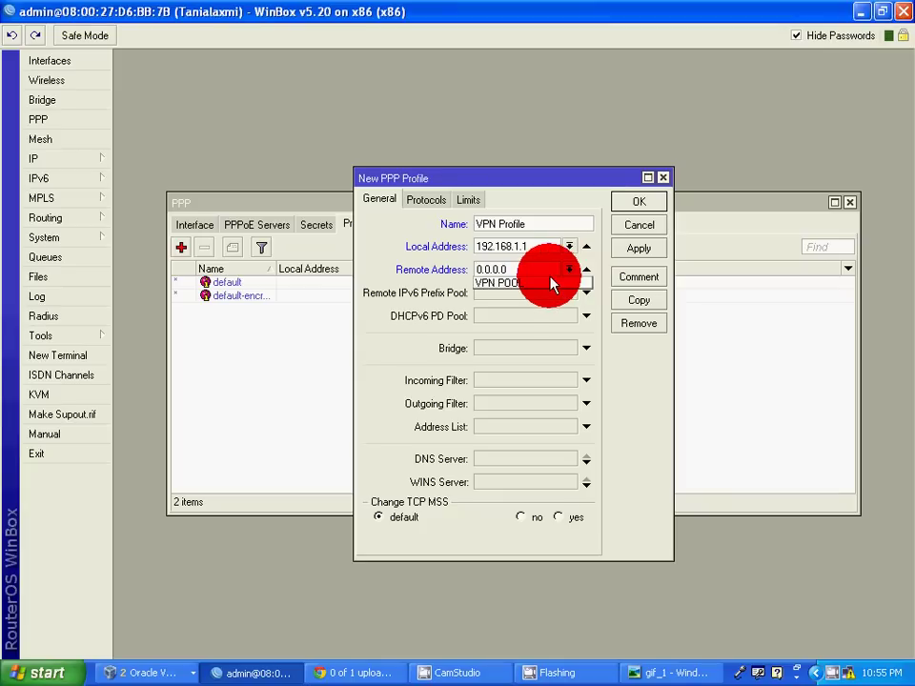
left_click(540, 276)
left_click(571, 271)
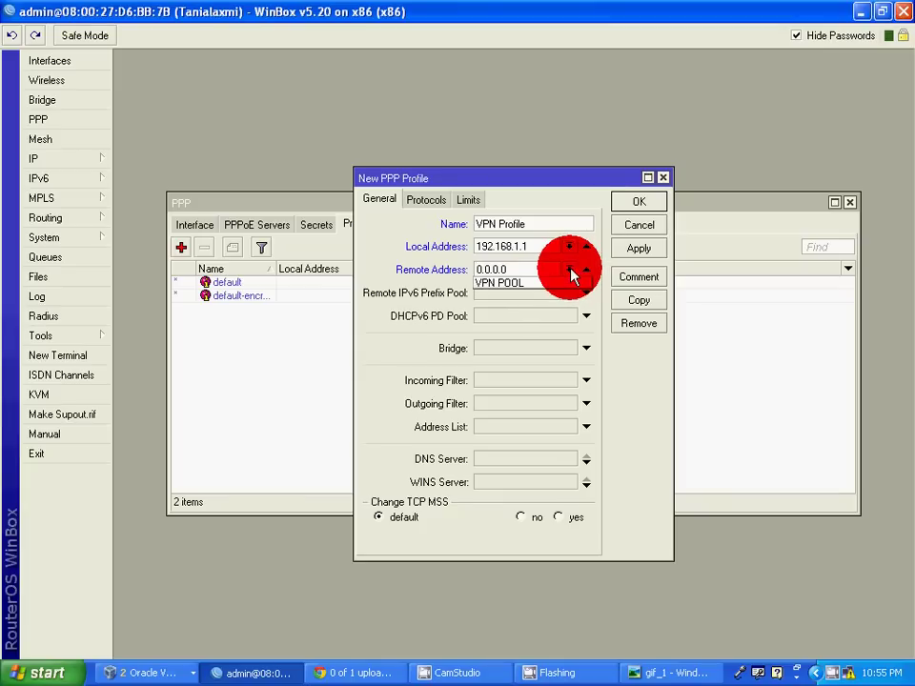
left_click(545, 285)
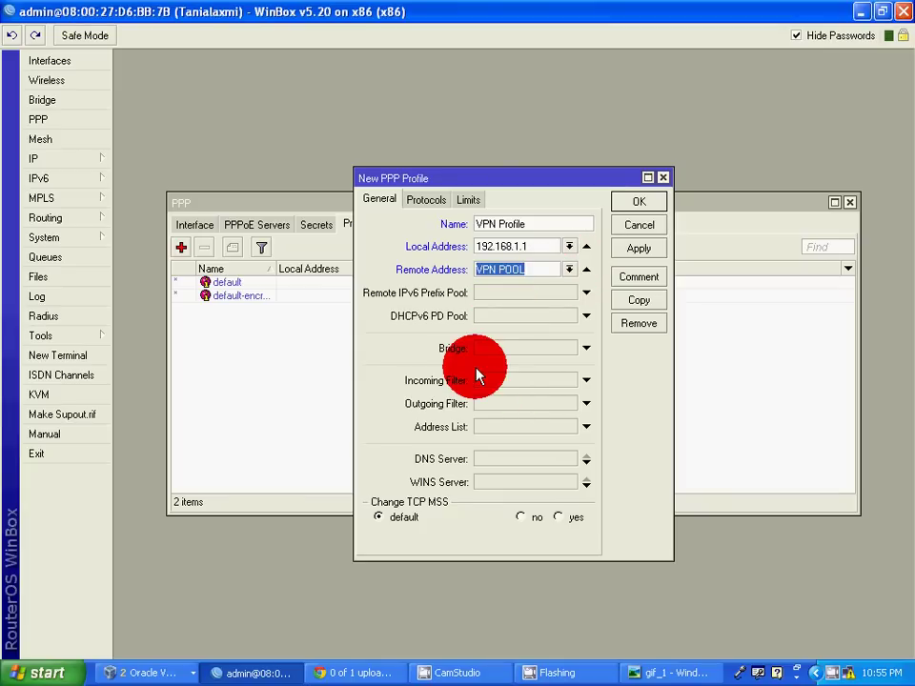
left_click(520, 460)
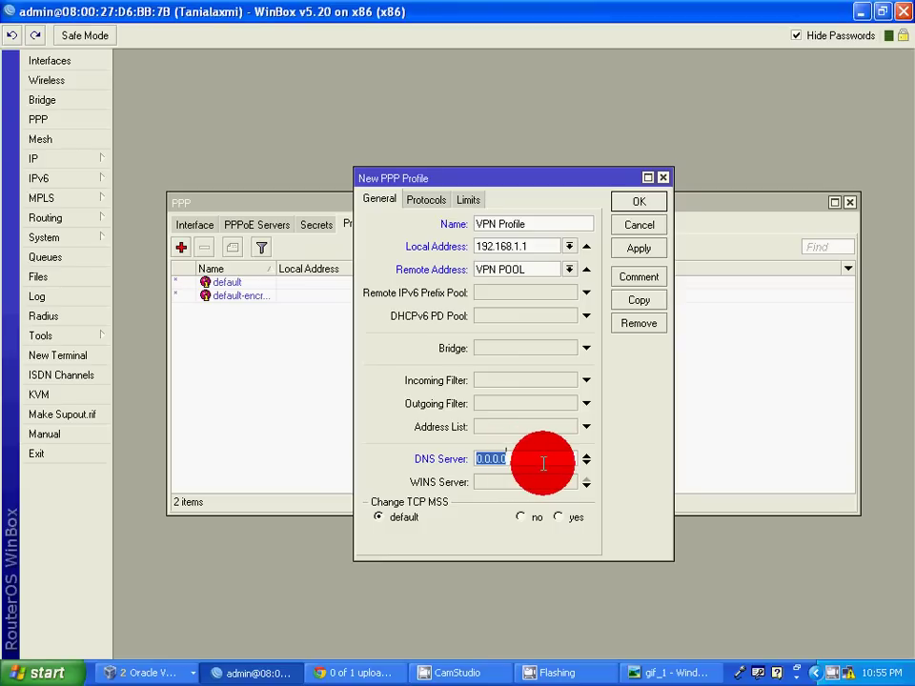
type("8.8.8.8")
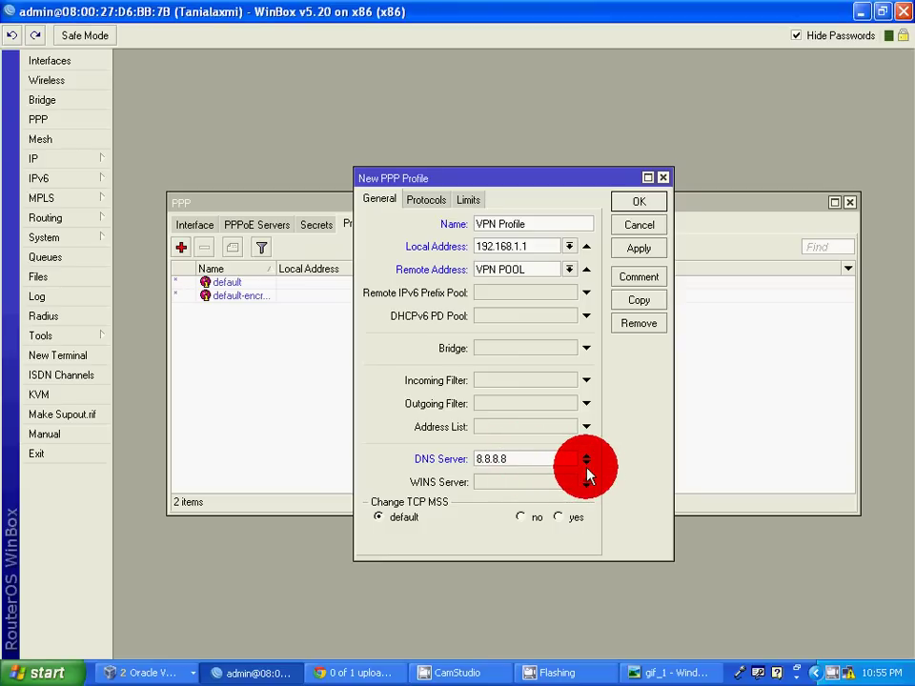
left_click(586, 466)
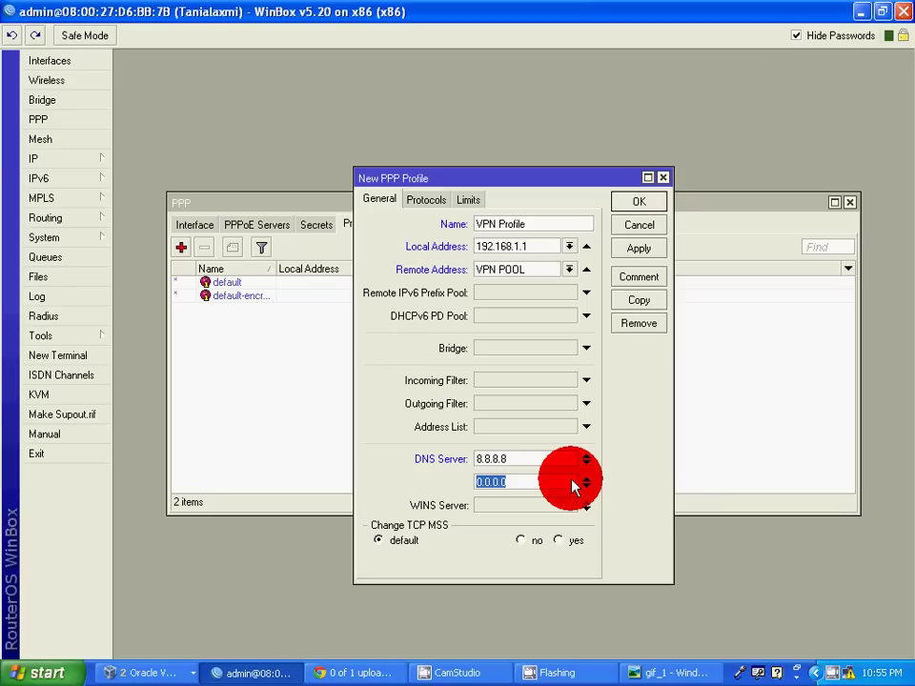
type("4.4.4.4")
Review the profile's Protocols and Limits tabs, then save VPN Profile.
left_click(428, 206)
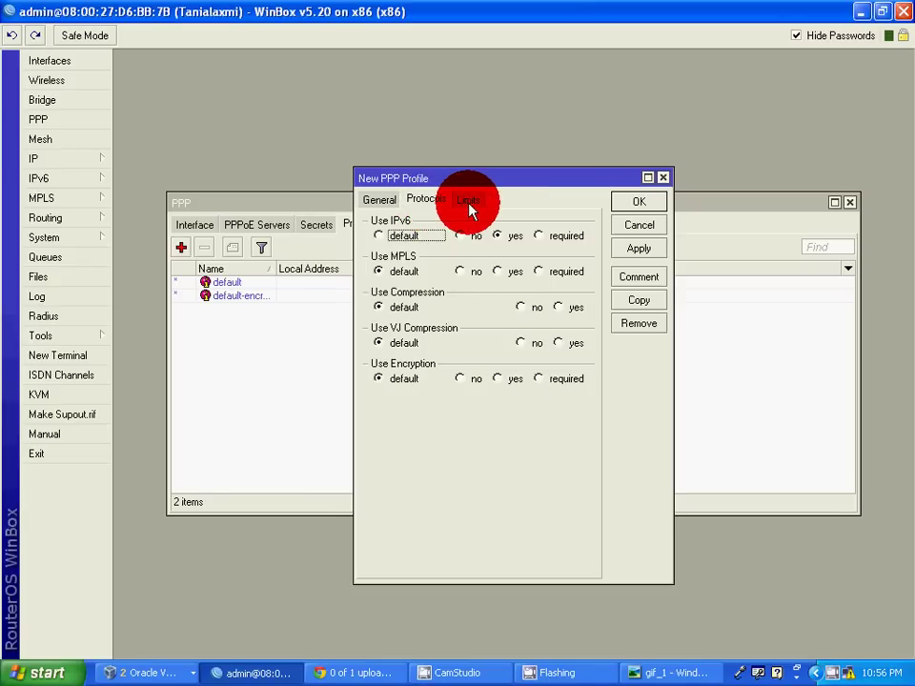
left_click(469, 203)
left_click(426, 202)
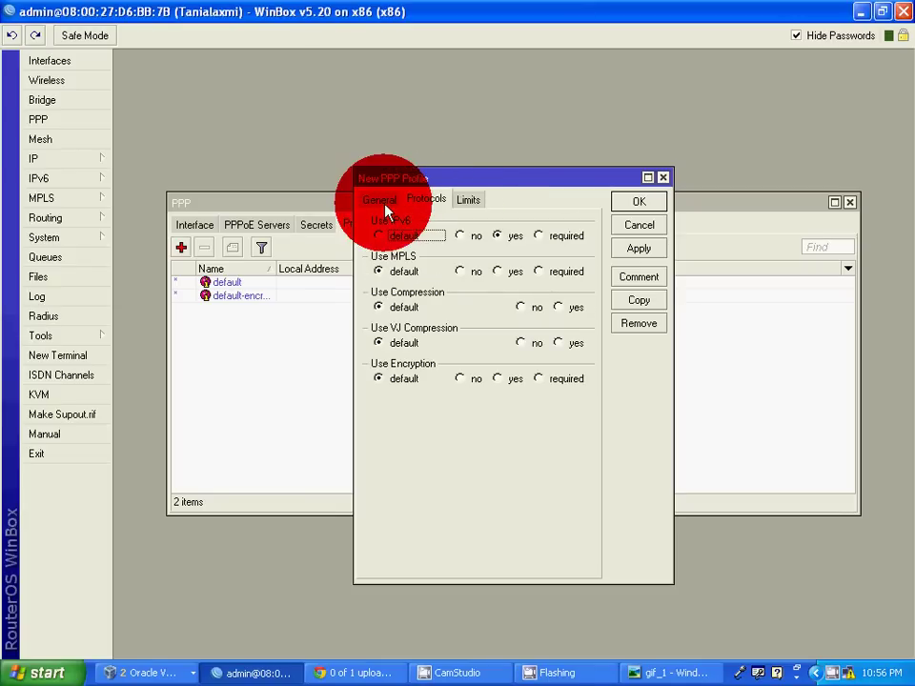
left_click(382, 200)
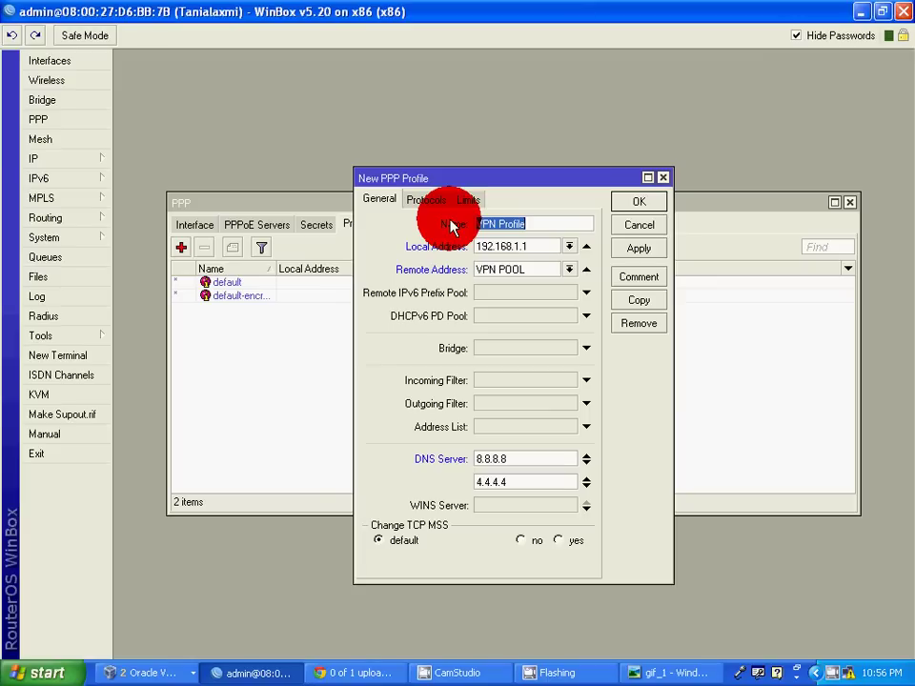
left_click(636, 250)
left_click(637, 204)
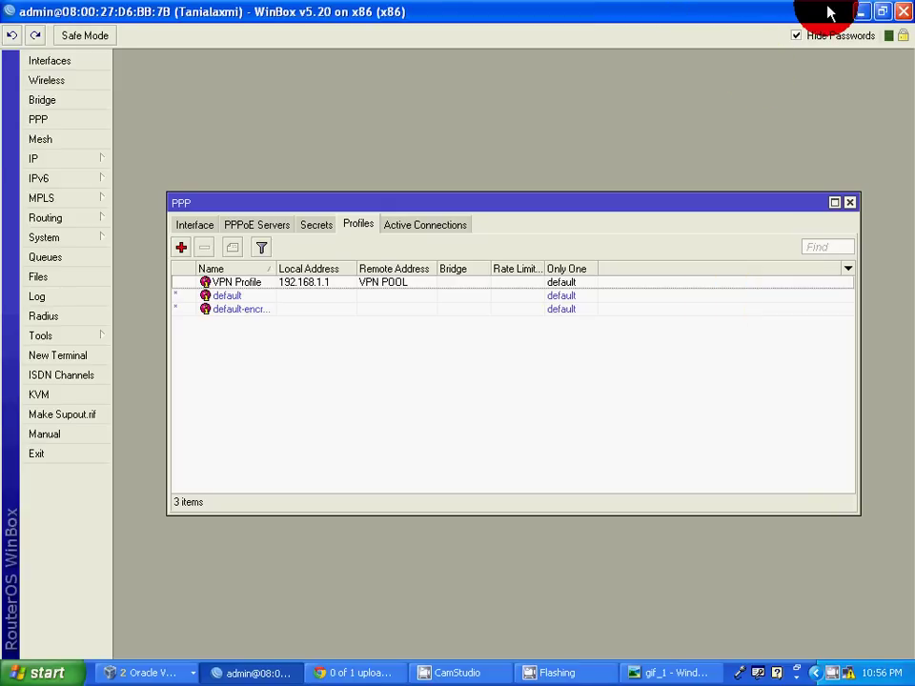
left_click(40, 67)
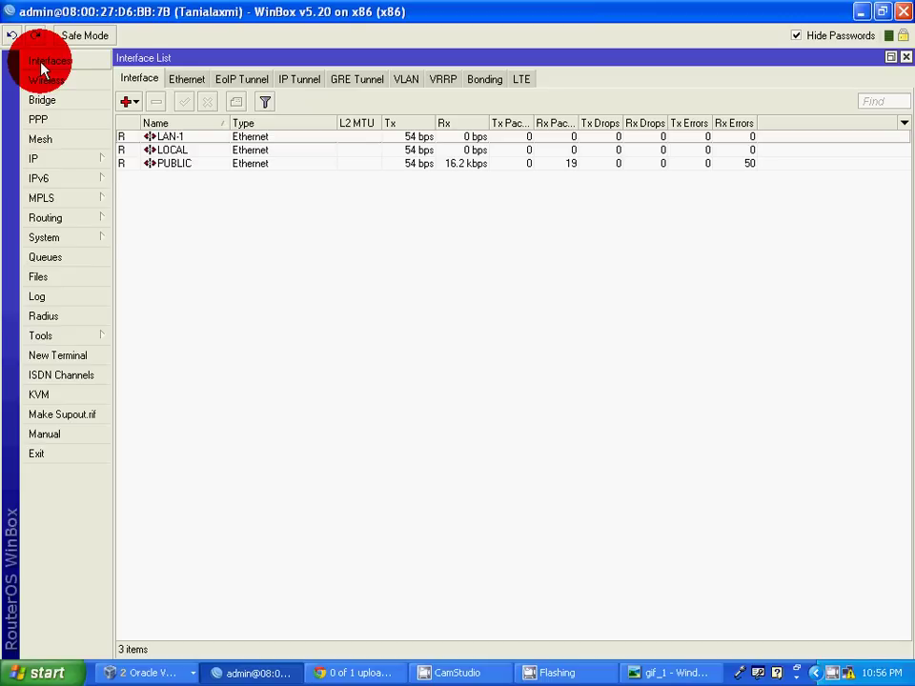
Add a PPTP Server interface named VPN, checking its Status and Traffic tabs, and save it.
left_click(137, 103)
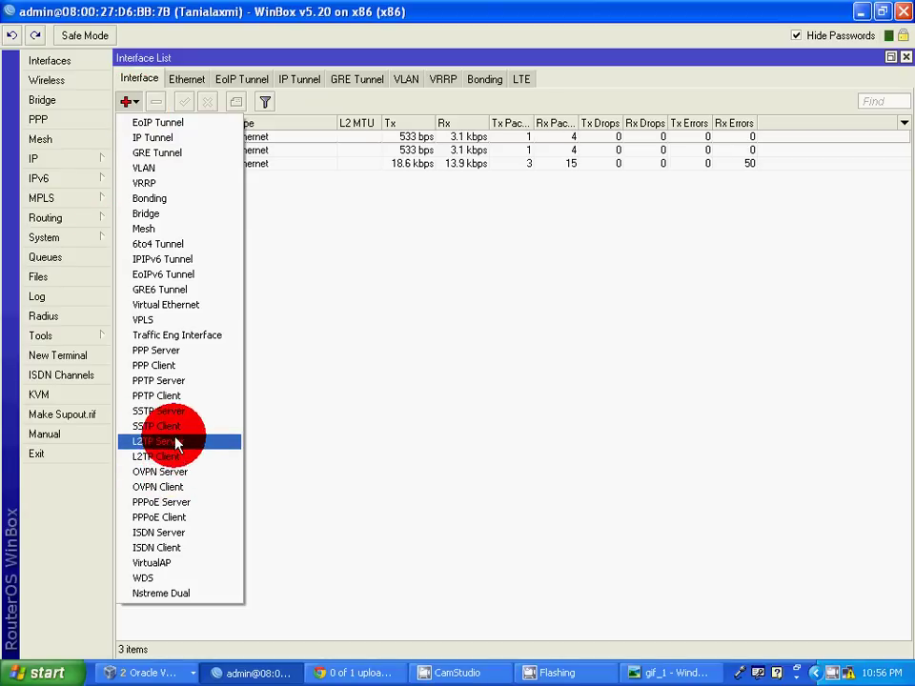
left_click(168, 384)
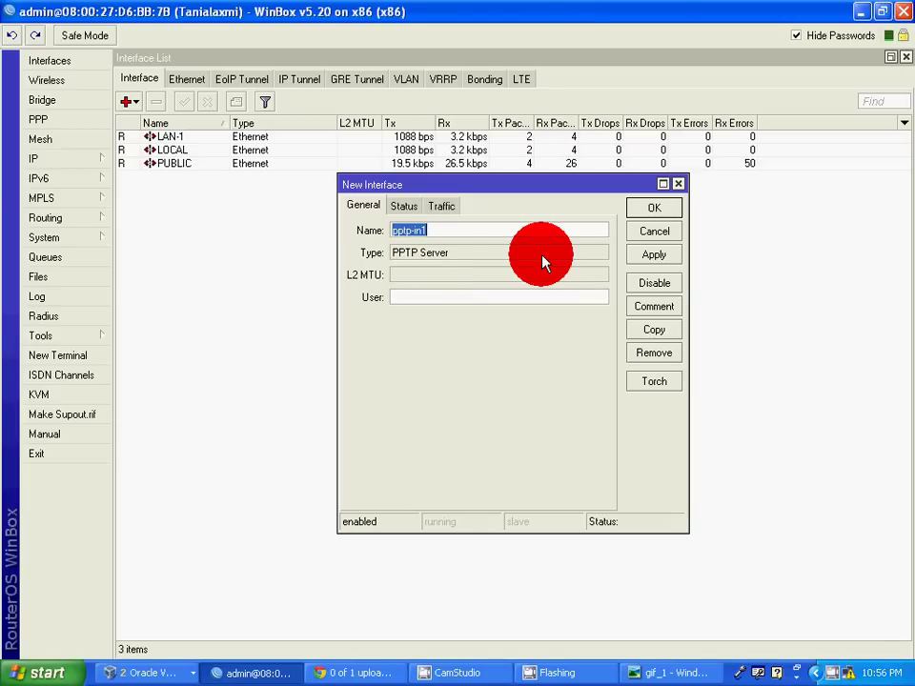
type("VPN")
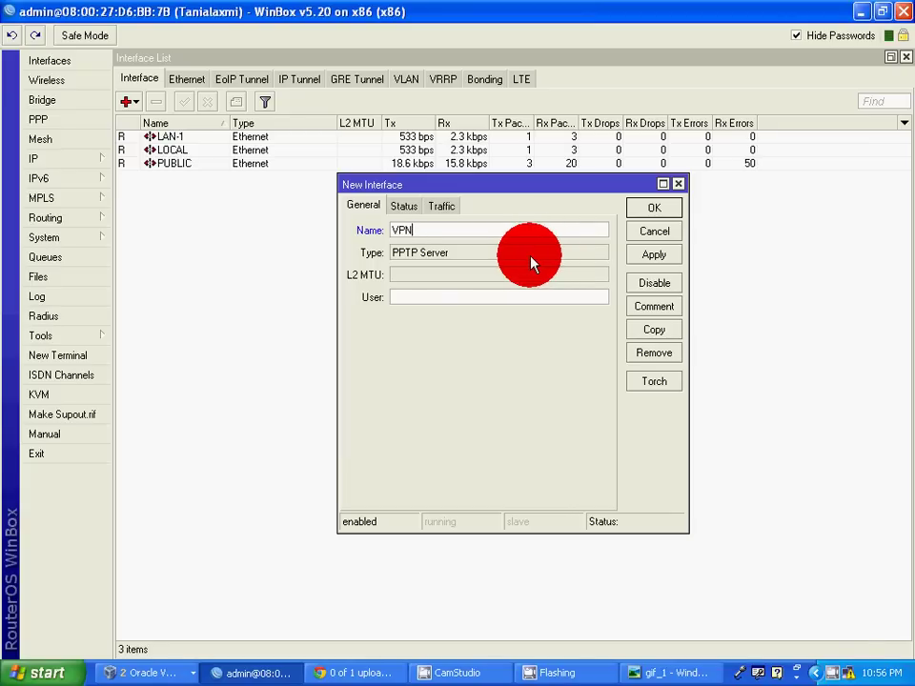
left_click(405, 210)
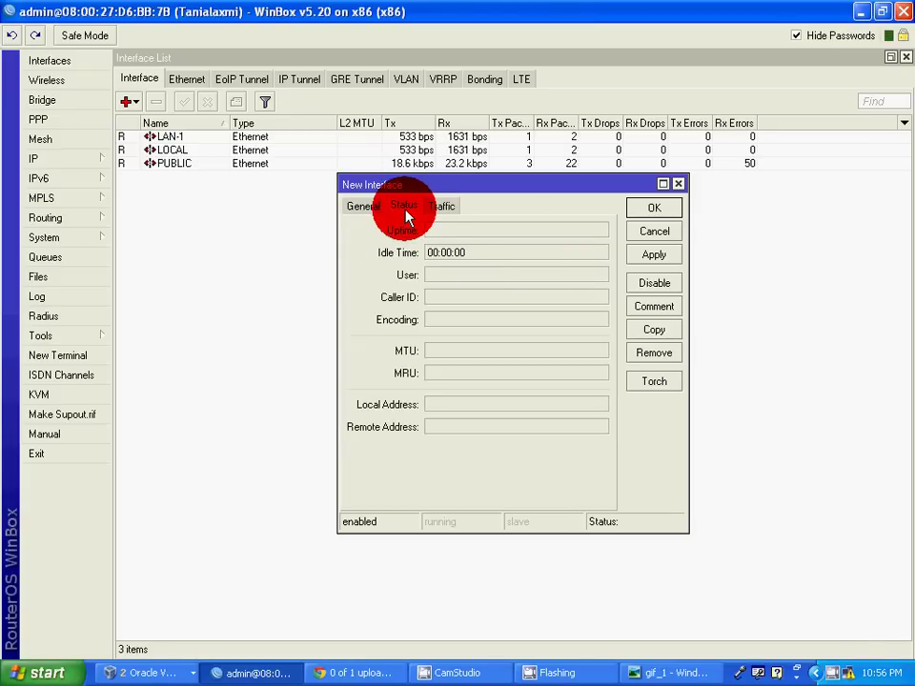
left_click(354, 209)
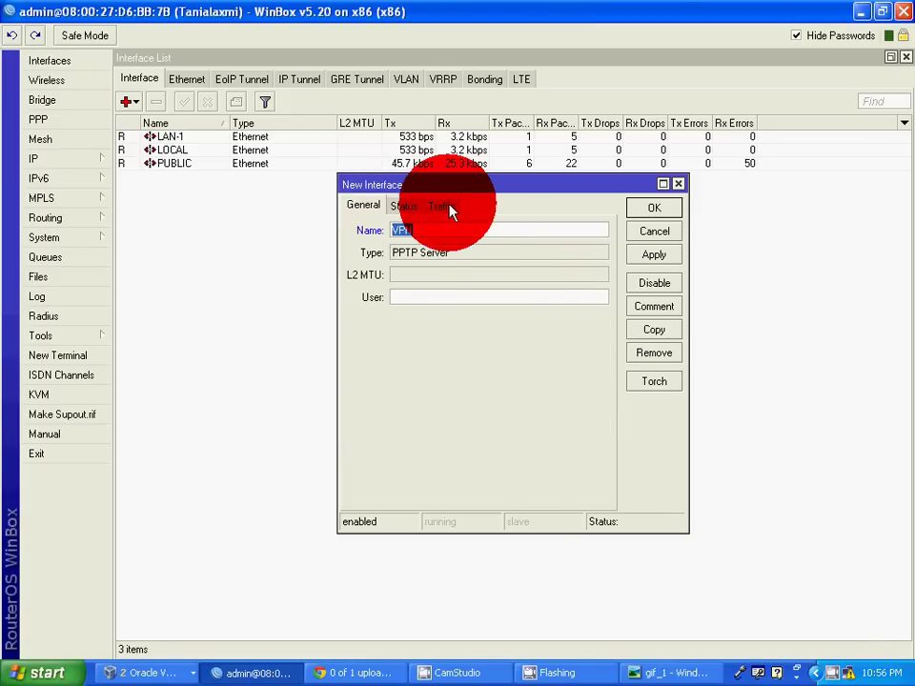
left_click(441, 206)
left_click(363, 208)
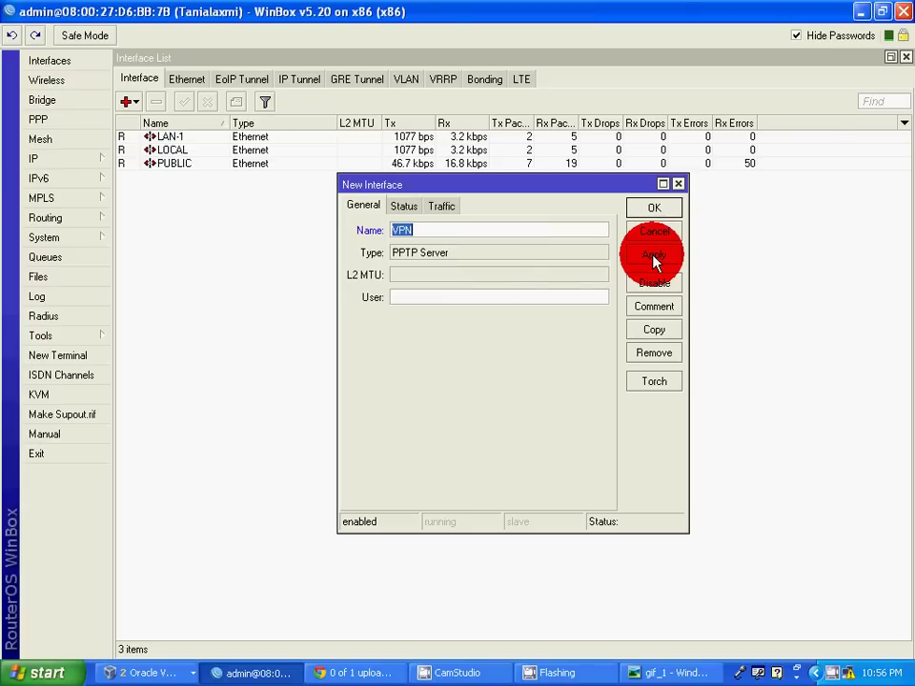
left_click(654, 257)
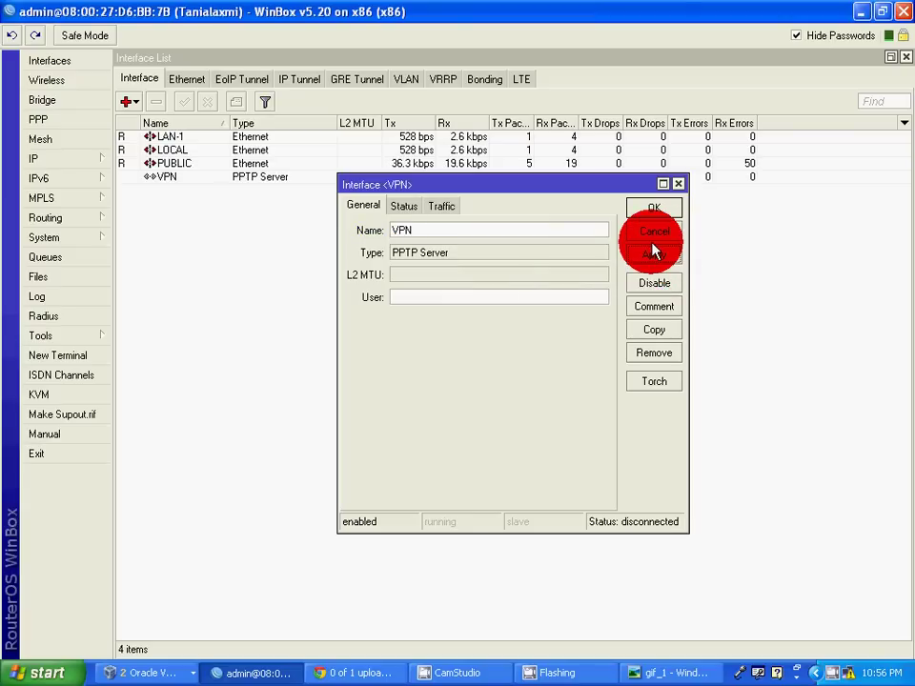
left_click(648, 211)
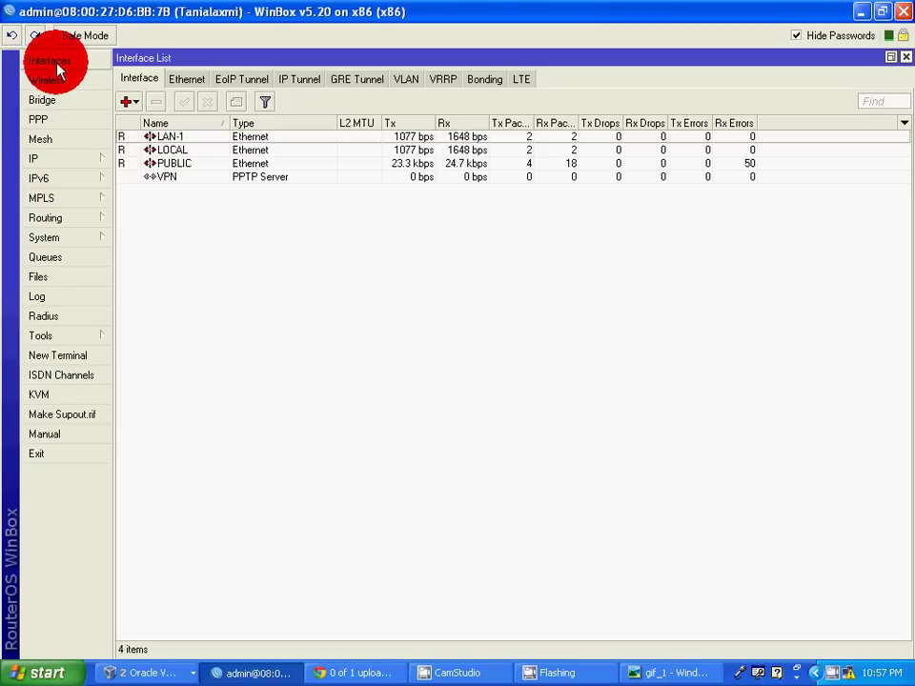
Tick Enabled in the PPTP Server settings under PPP > Interface and apply.
left_click(53, 121)
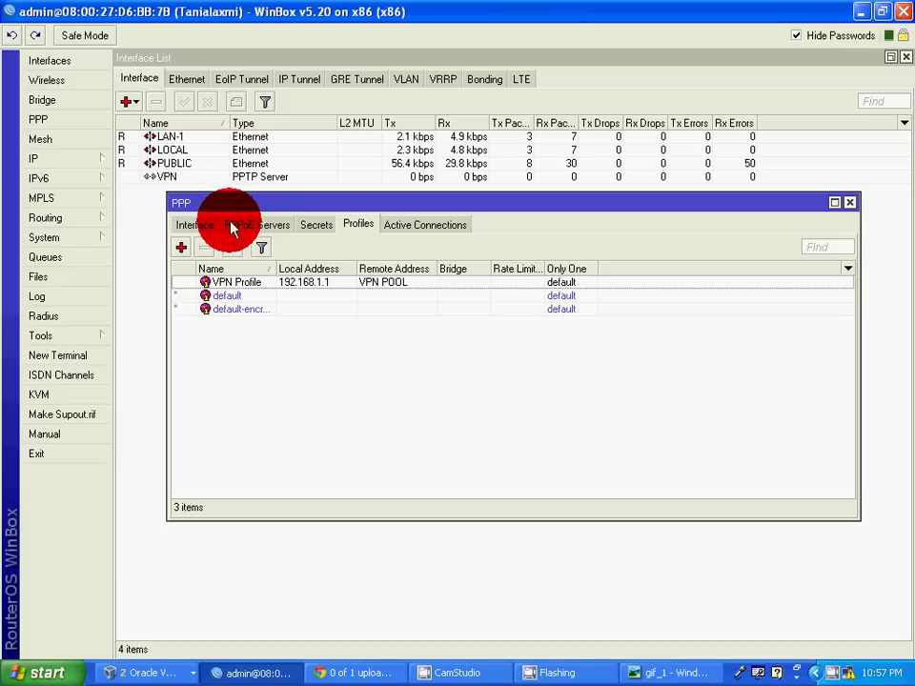
left_click(194, 227)
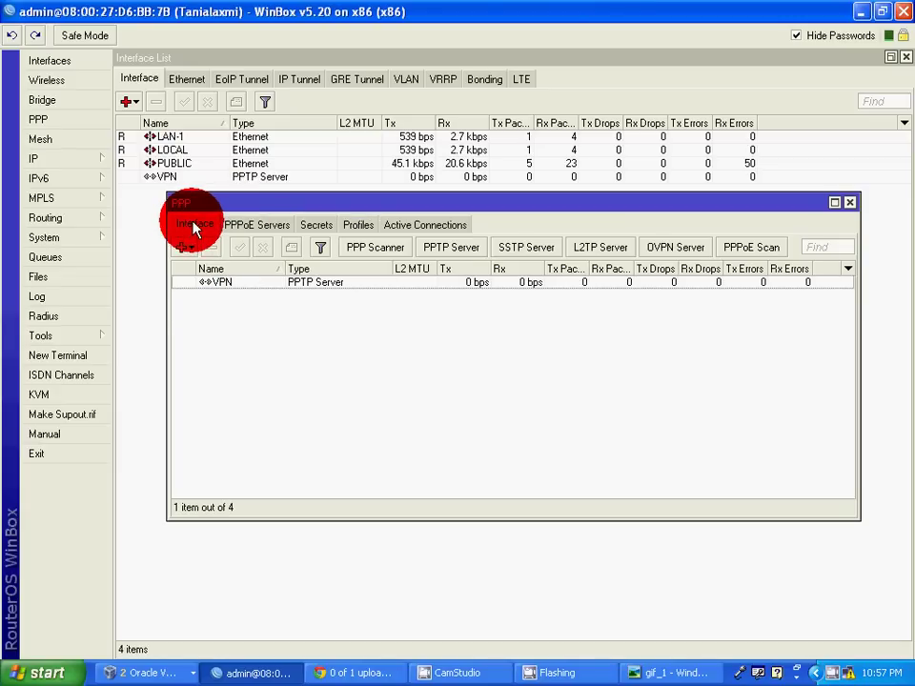
left_click(462, 252)
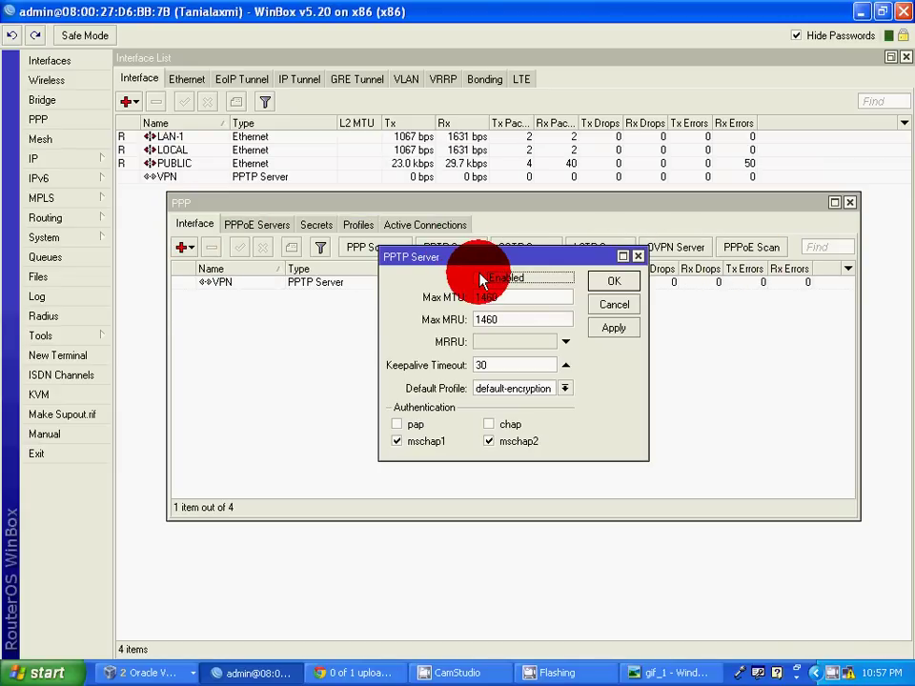
left_click(481, 278)
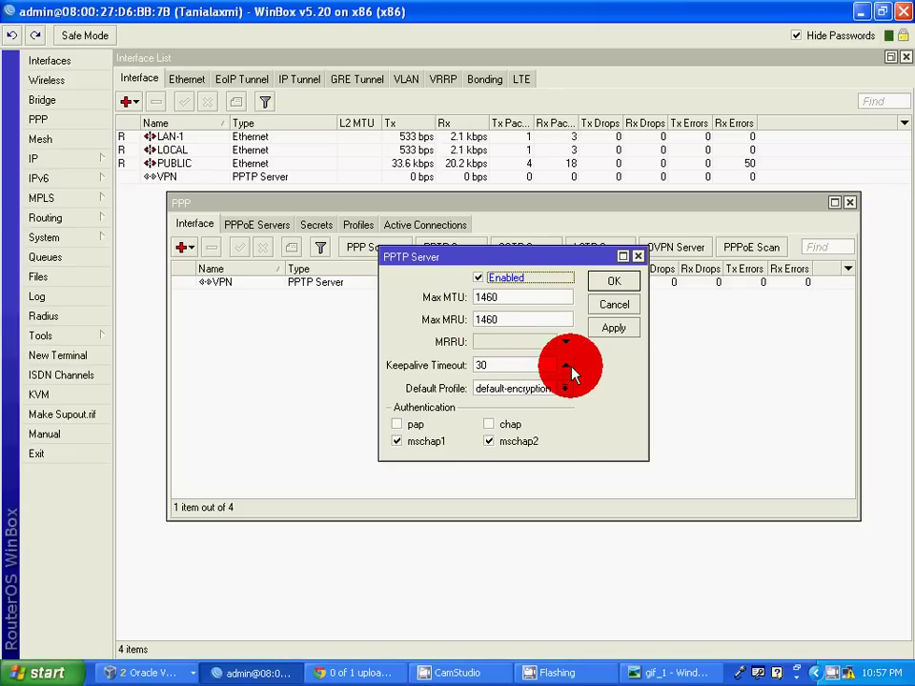
left_click(612, 330)
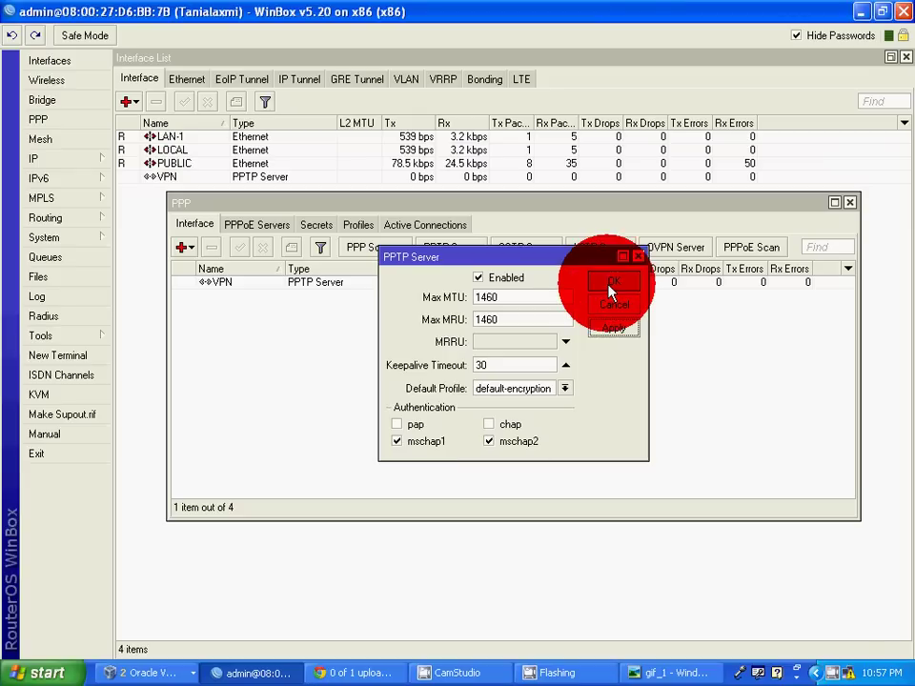
left_click(611, 286)
Start a new PPP secret named 'test' and enter its password.
left_click(319, 229)
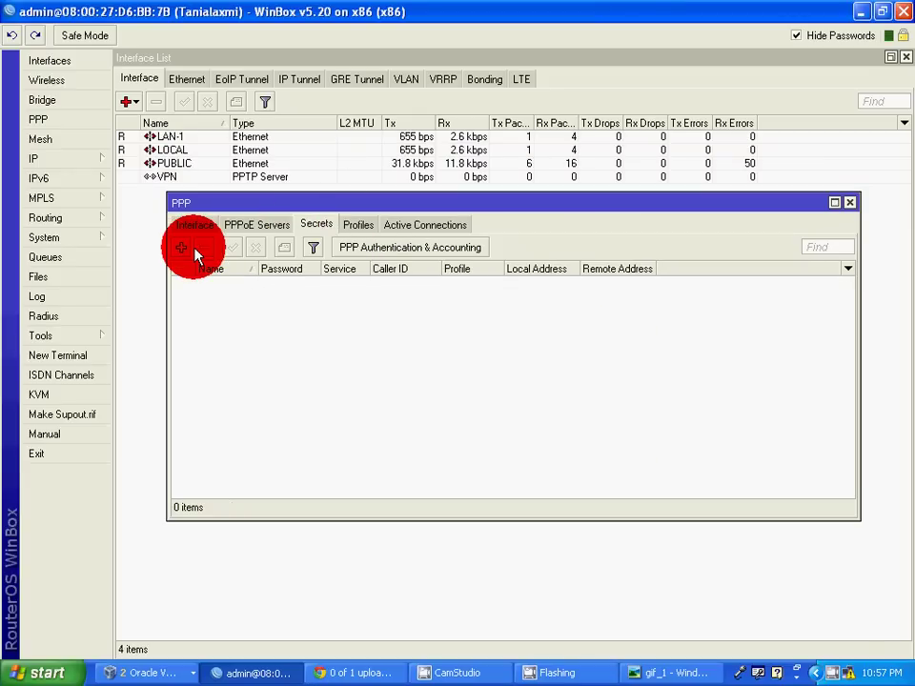
left_click(183, 250)
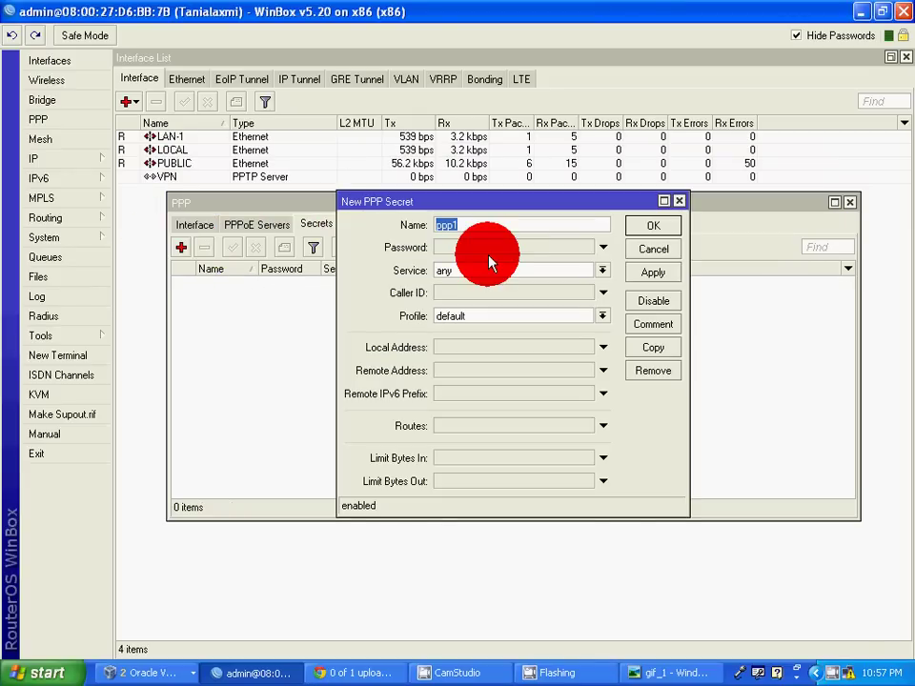
key("BackSpace")
type("test")
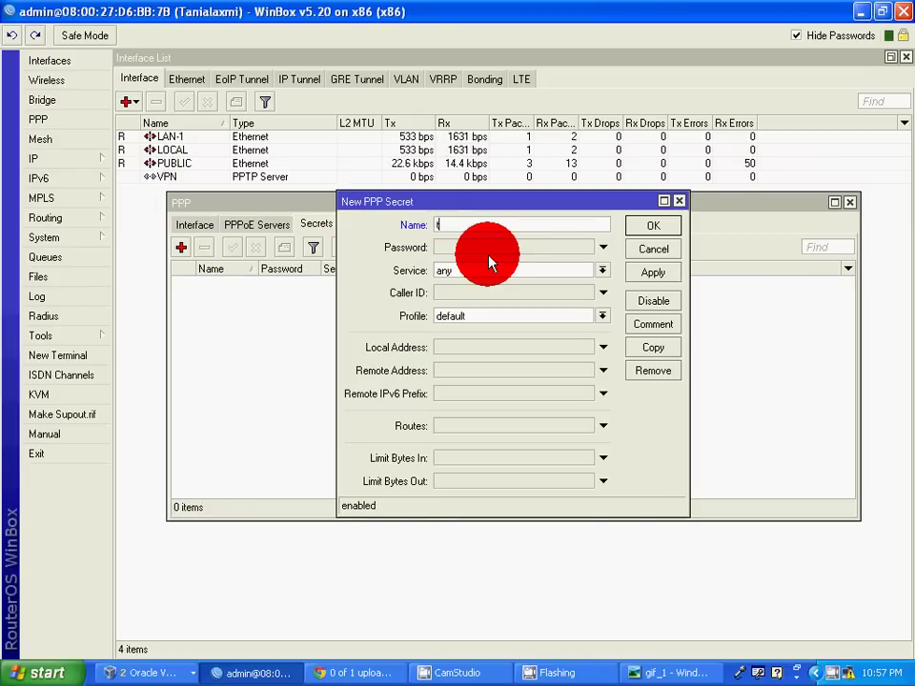
left_click(490, 247)
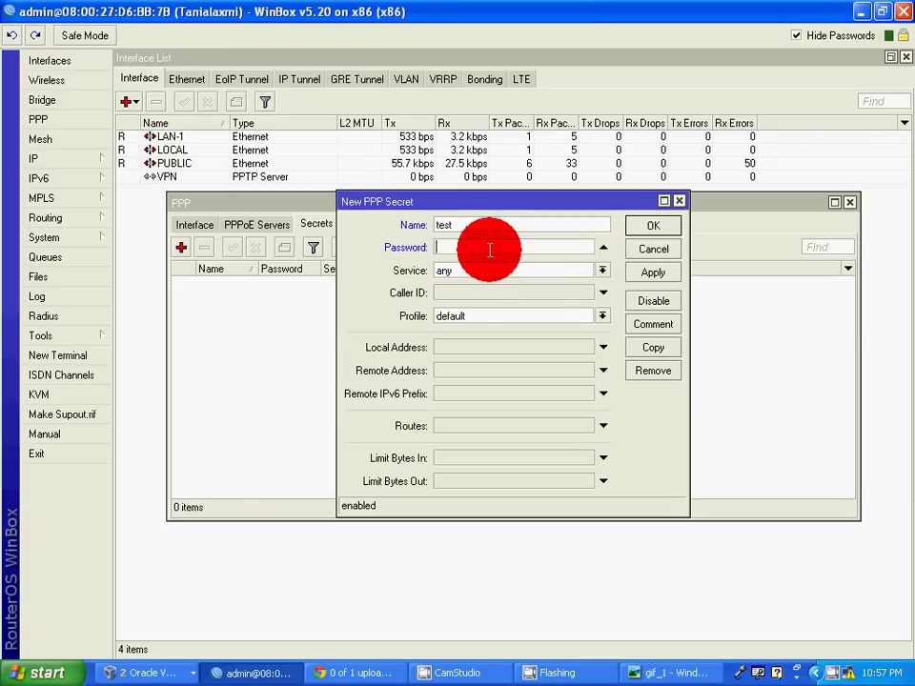
type("123")
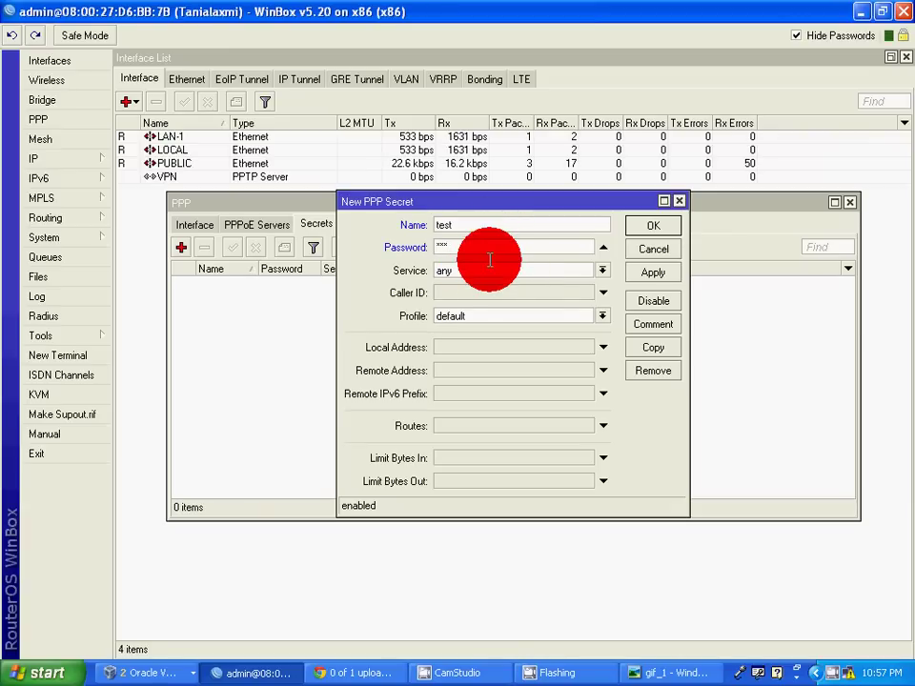
Give the secret service pptp, profile VPN Profile, local address 192.168.1.1, and save it.
left_click(603, 270)
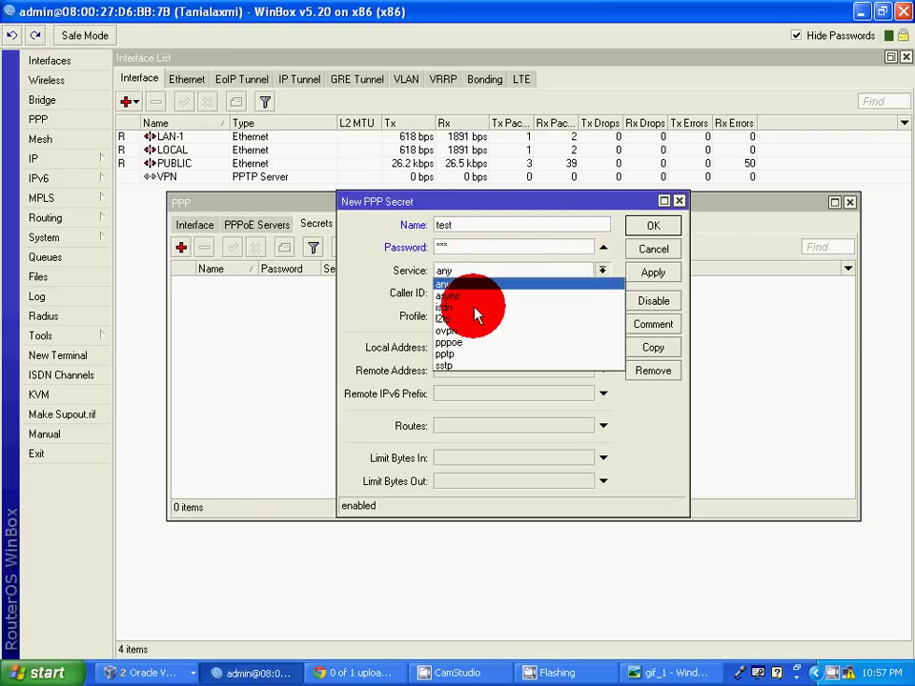
left_click(469, 355)
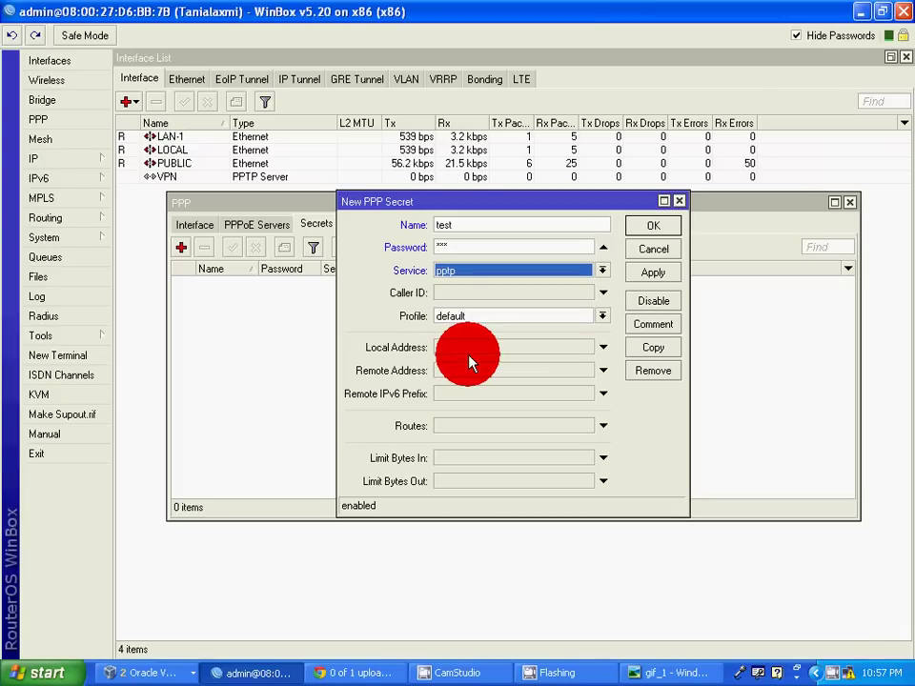
left_click(601, 318)
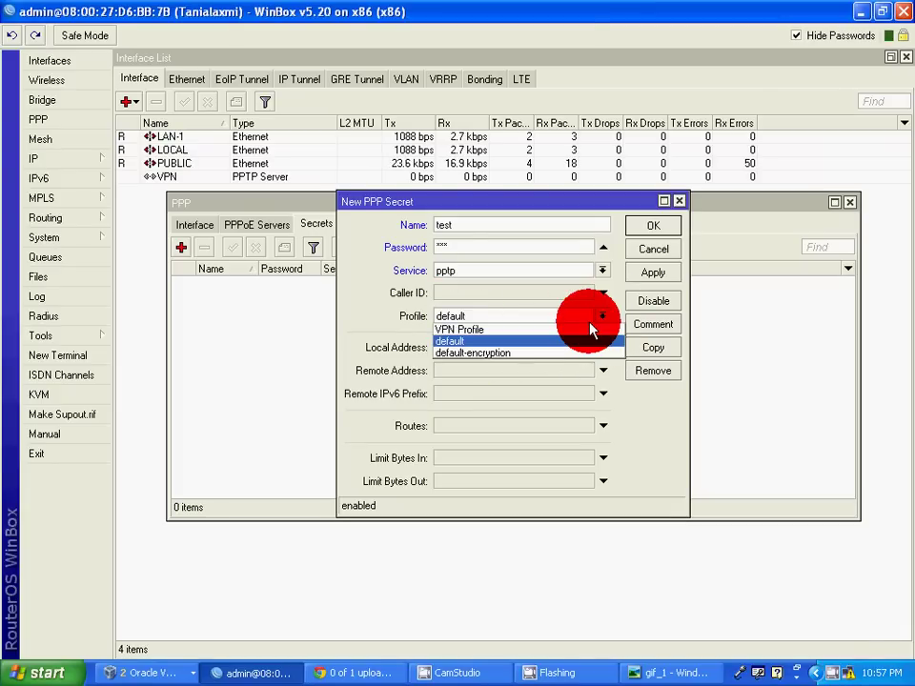
left_click(521, 331)
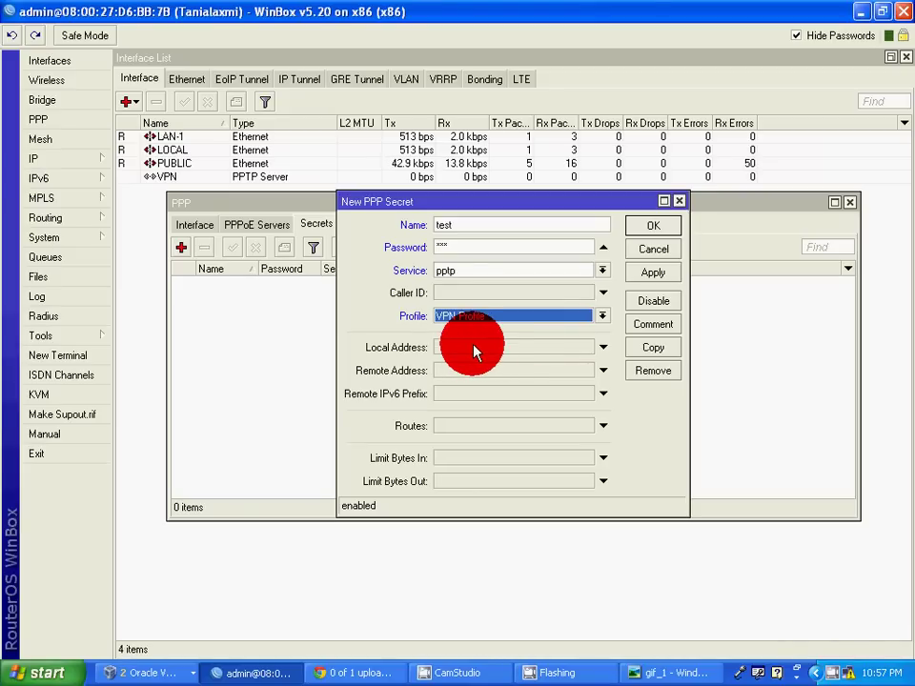
left_click(495, 358)
type("1")
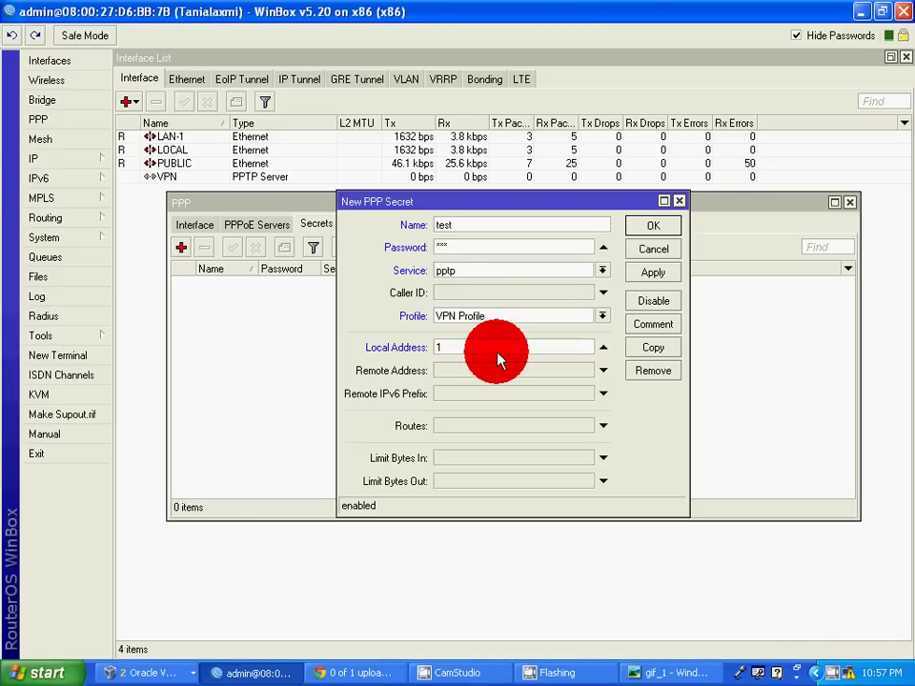
type("92.16")
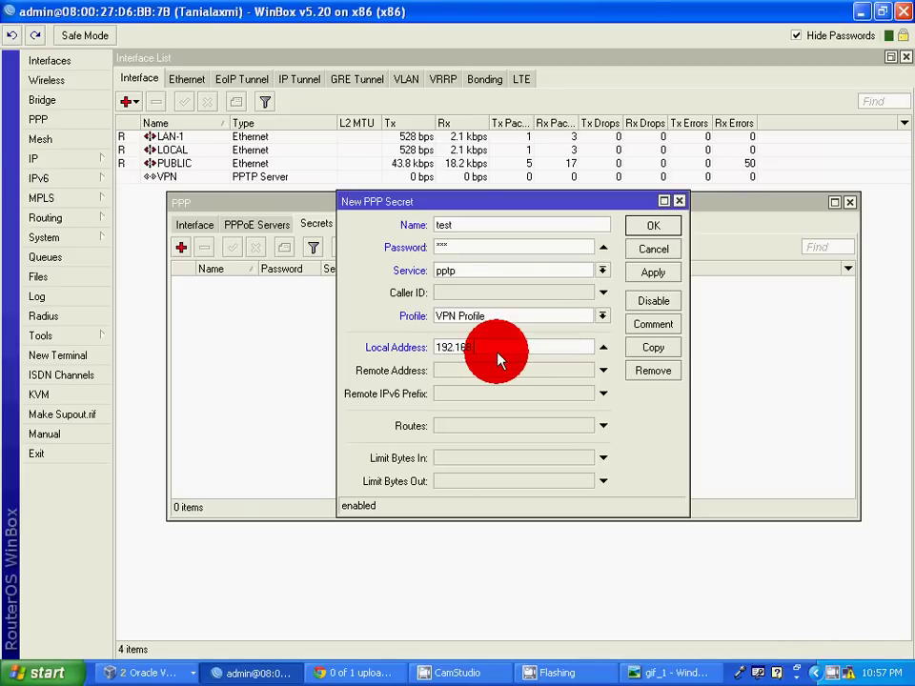
type("8.1")
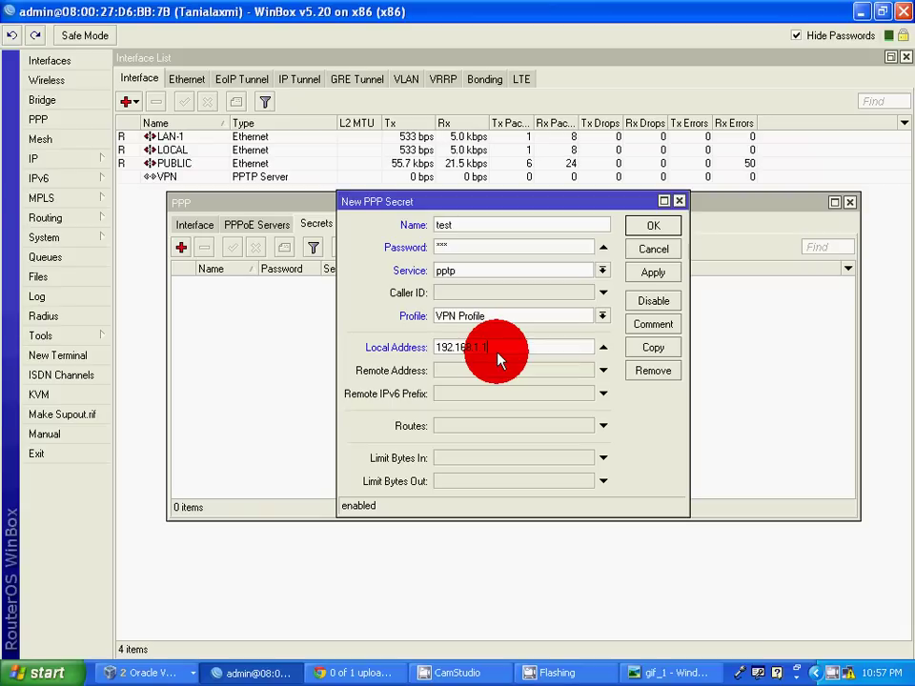
type(".1")
left_click(572, 375)
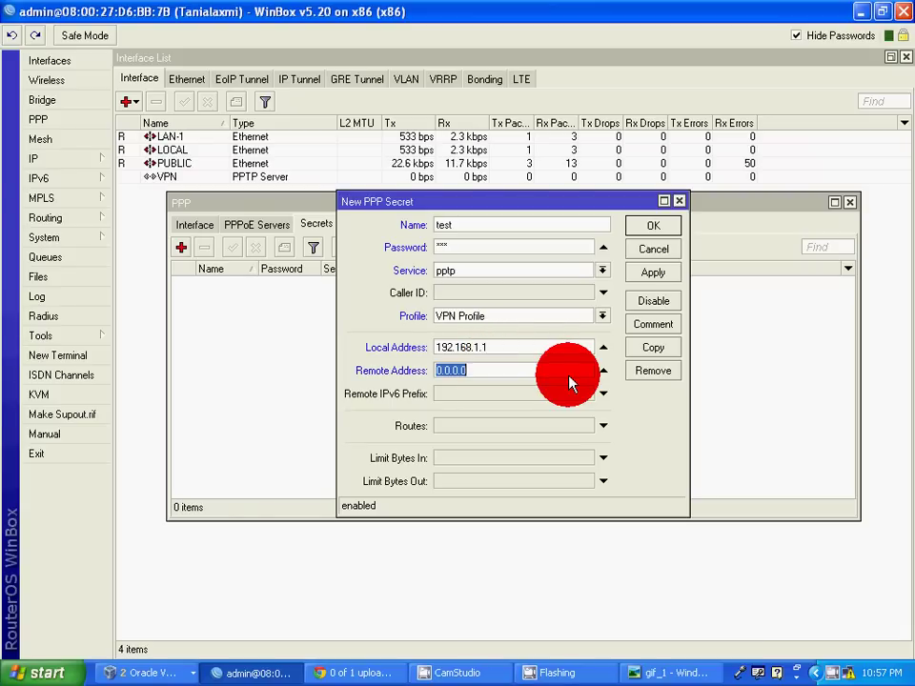
left_click(604, 372)
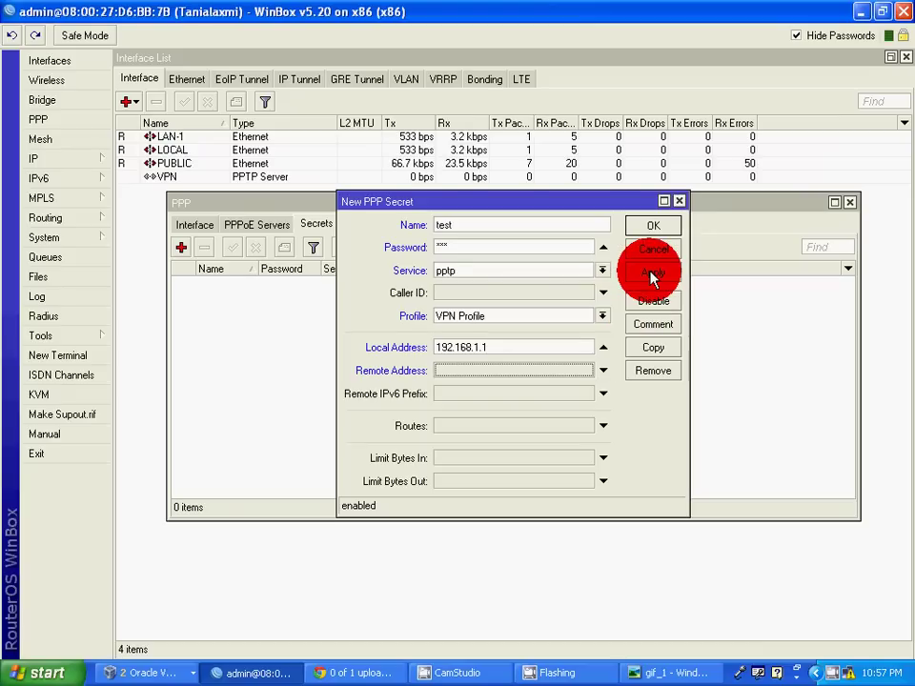
left_click(652, 275)
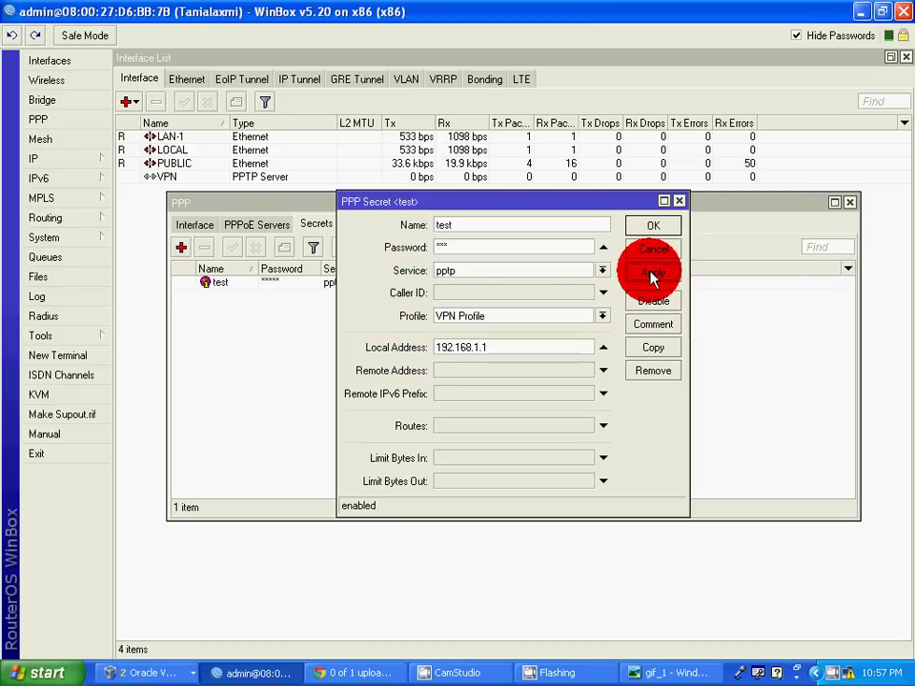
left_click(640, 228)
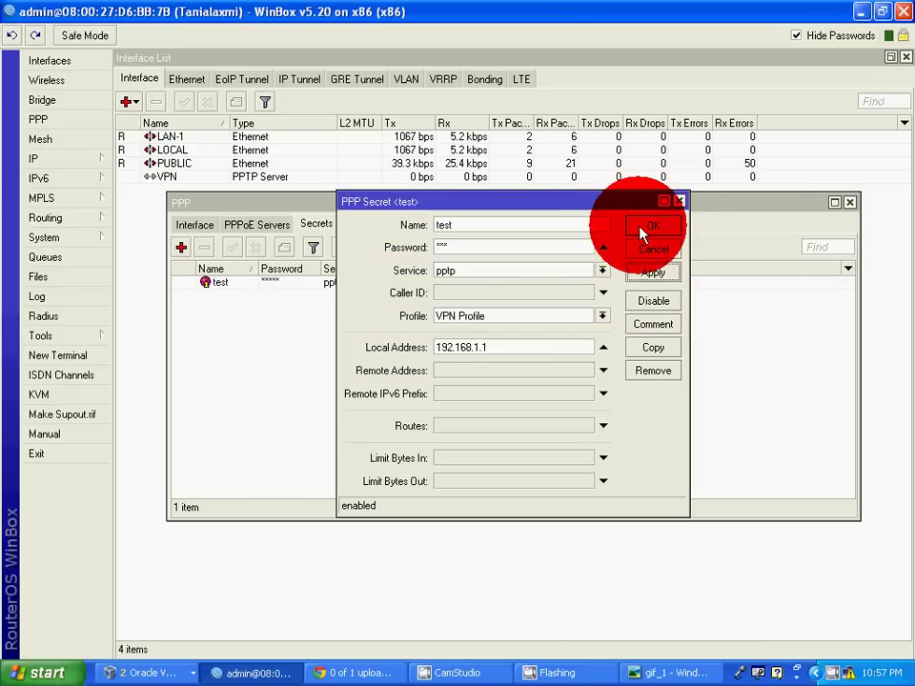